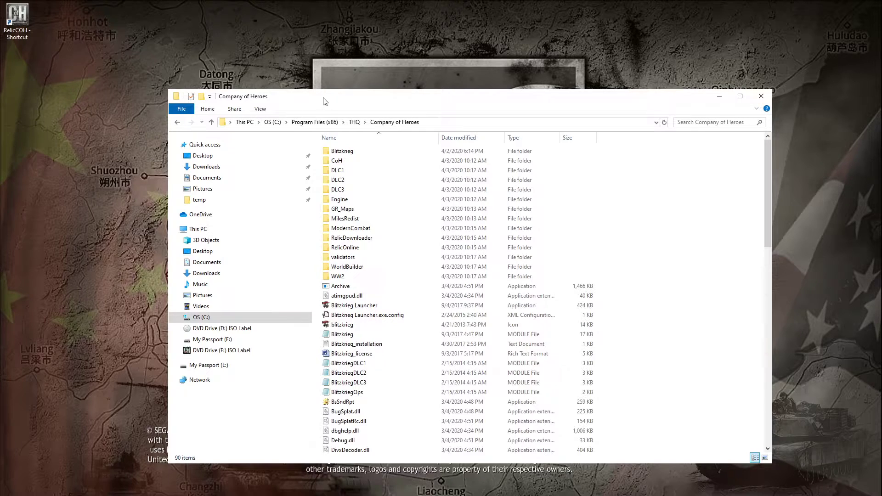
Pick out the ModernCombat folder in the Company of Heroes directory
left_click(360, 233)
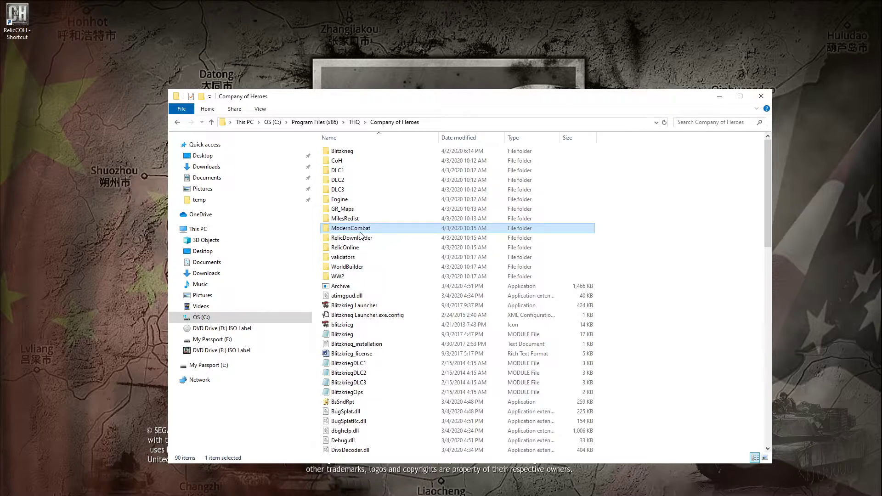
Browse into ModernCombat\Maps and pick out the 2p_st_mere_dumont_moderncombat archive
double_click(360, 233)
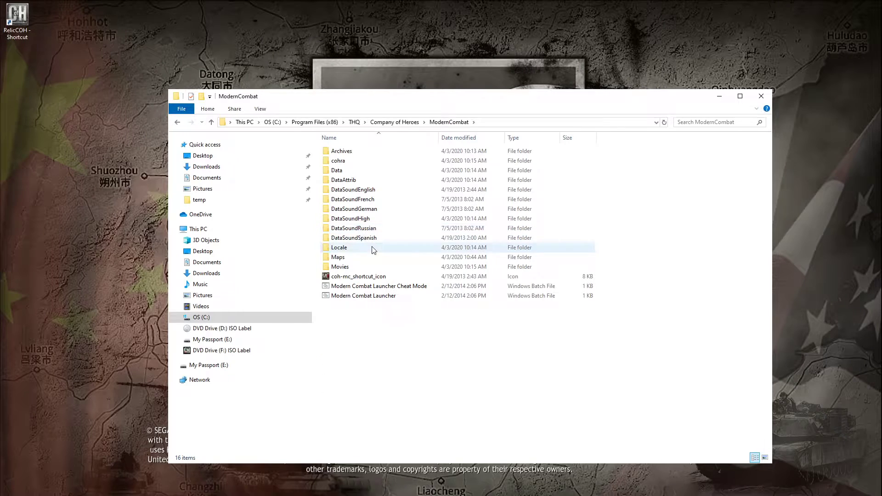
double_click(339, 257)
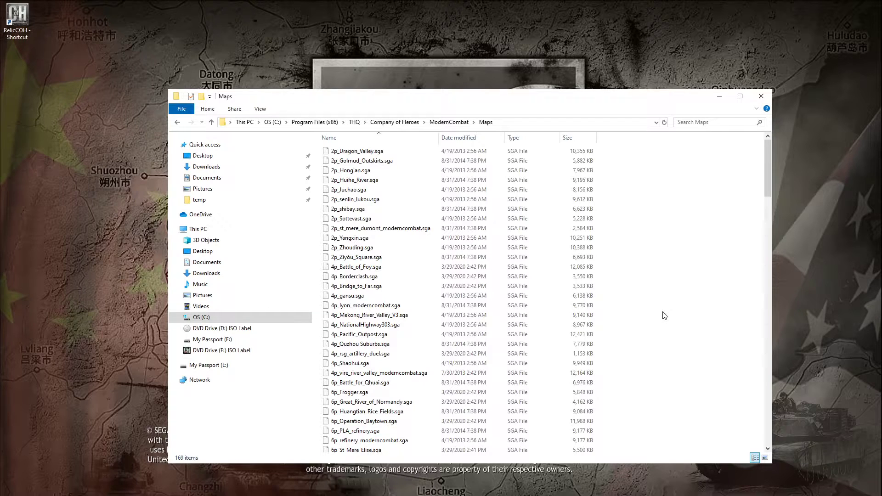
left_click(392, 231)
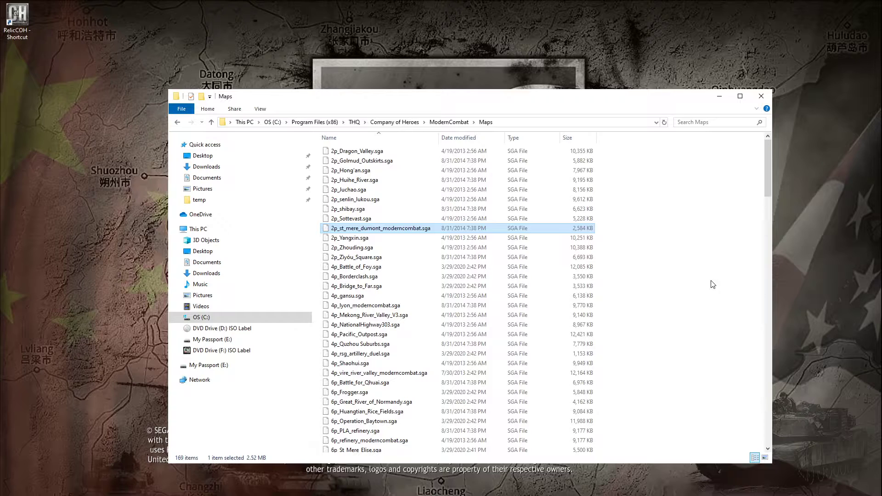
scroll(692, 322, "down", 3)
scroll(691, 321, "down", 6)
scroll(691, 322, "down", 4)
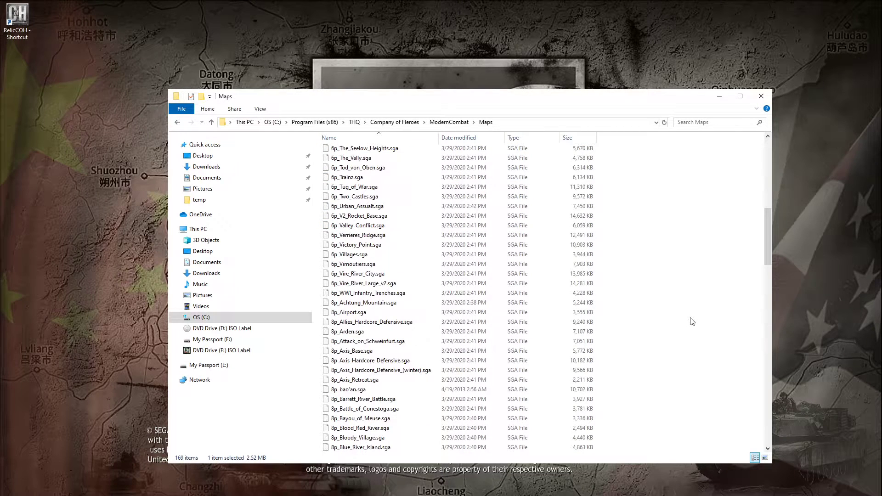
scroll(691, 321, "down", 4)
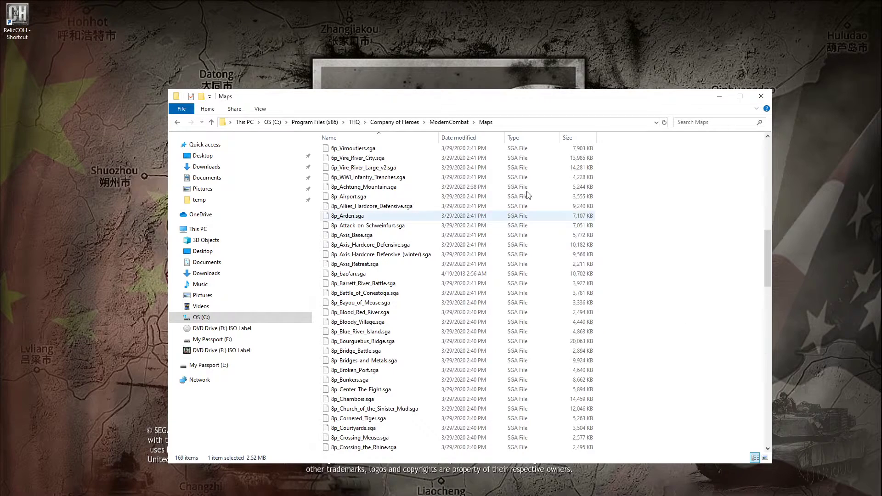
Navigate back up to Company of Heroes and highlight the ModernCombat module file
left_click(441, 122)
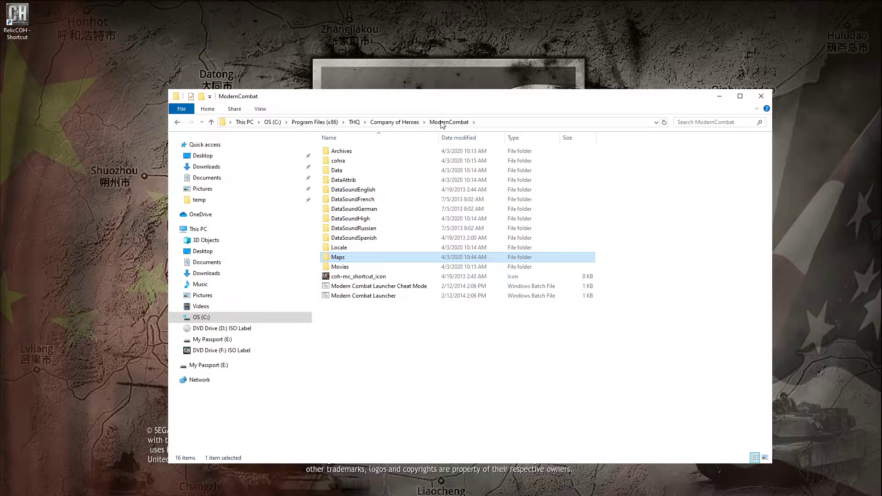
left_click(441, 123)
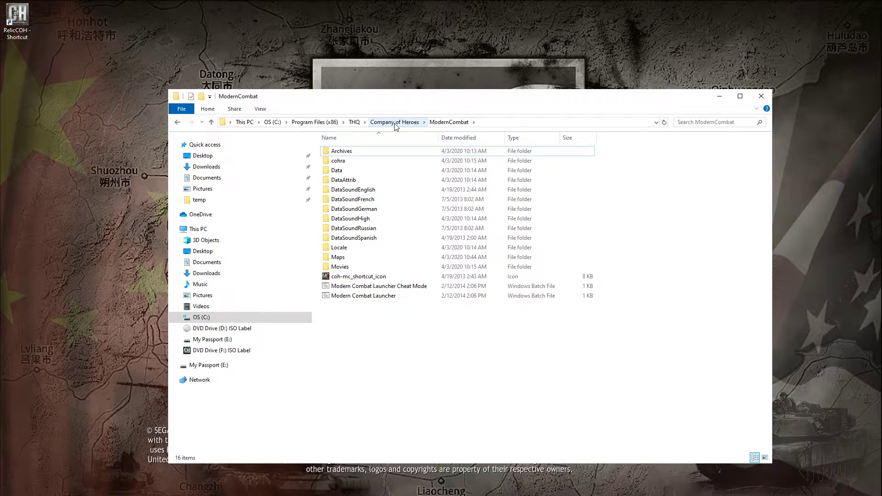
left_click(395, 123)
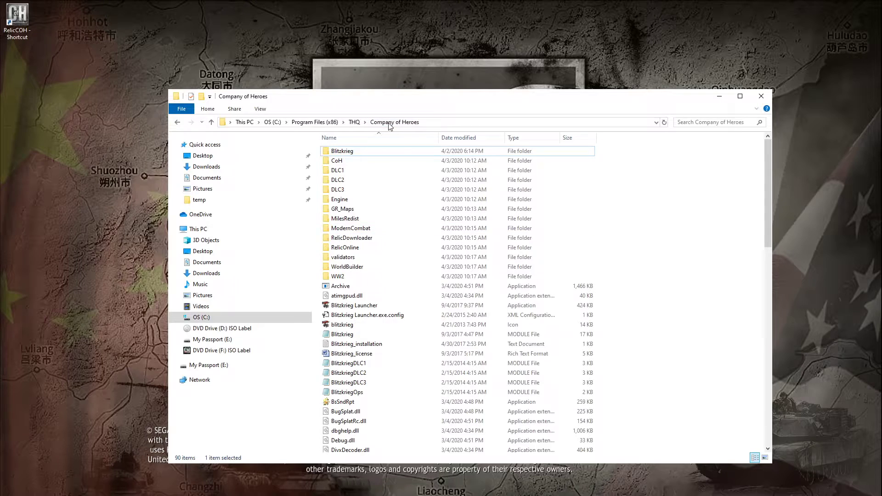
scroll(552, 248, "down", 4)
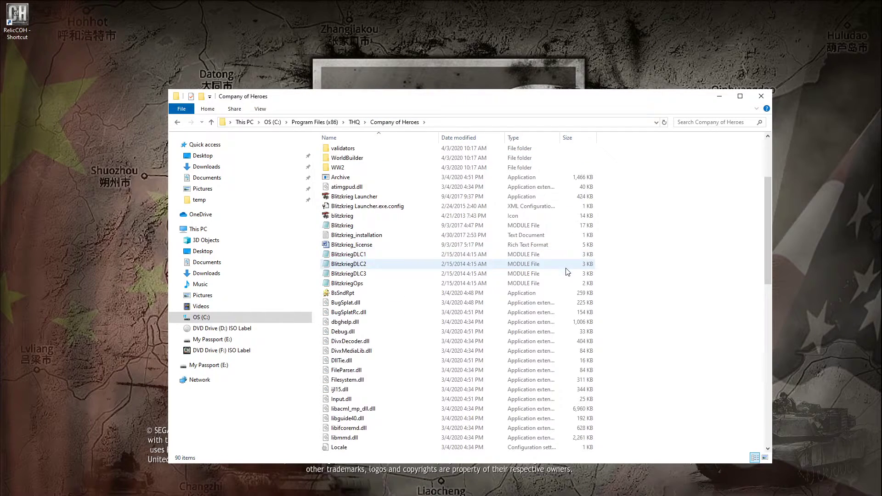
scroll(565, 270, "down", 5)
scroll(566, 271, "down", 3)
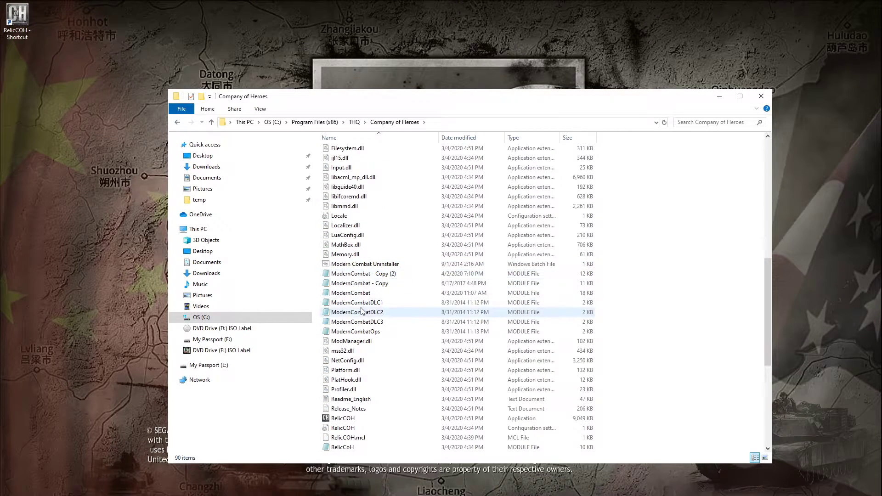
left_click(349, 295)
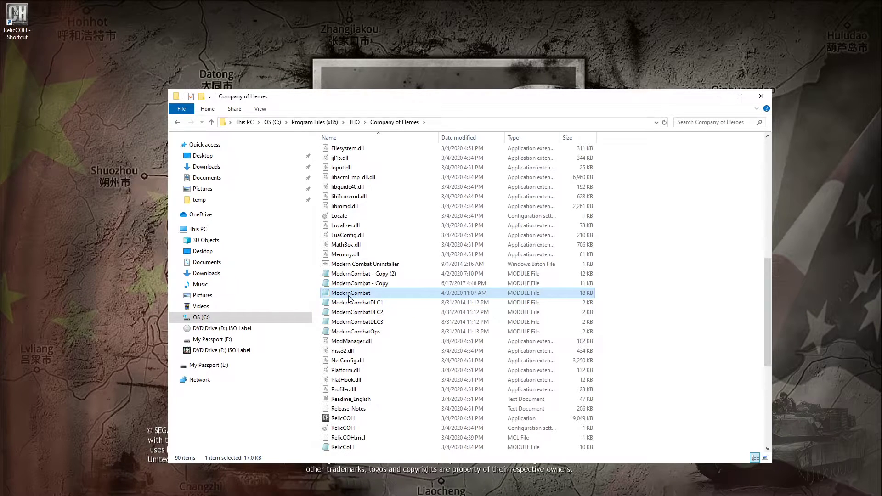
View the ModernCombat module as text and arrange the Explorer and Notepad windows side by side
double_click(349, 295)
scroll(384, 338, "down", 4)
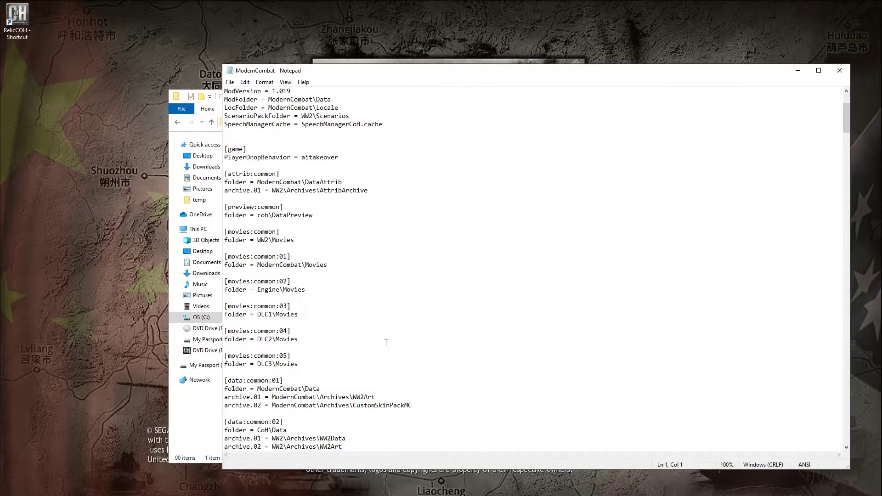
scroll(384, 338, "down", 4)
scroll(386, 342, "down", 6)
scroll(386, 343, "up", 5)
scroll(386, 343, "up", 4)
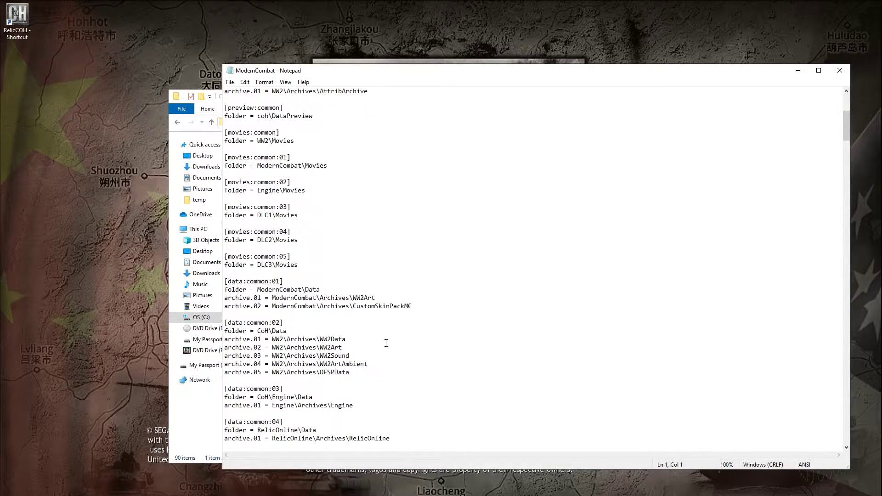
scroll(386, 343, "down", 4)
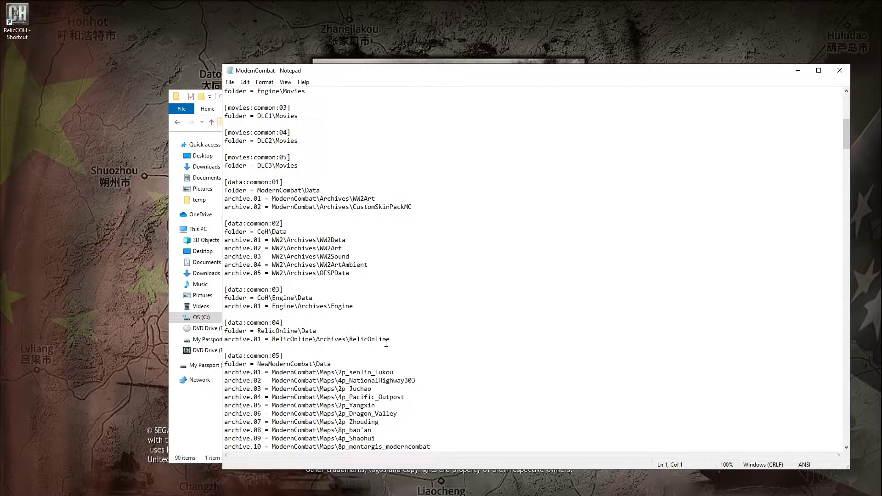
scroll(386, 345, "down", 2)
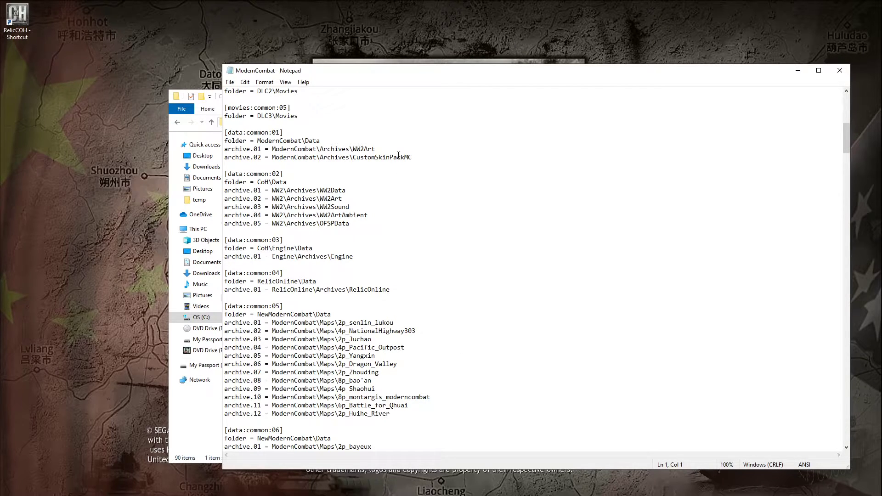
left_click_drag(379, 71, 516, 75)
left_click(241, 97)
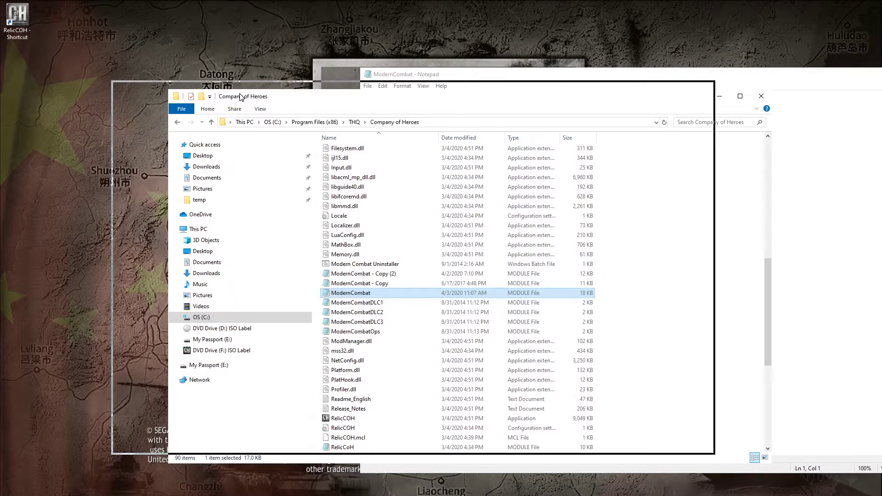
left_click(341, 276)
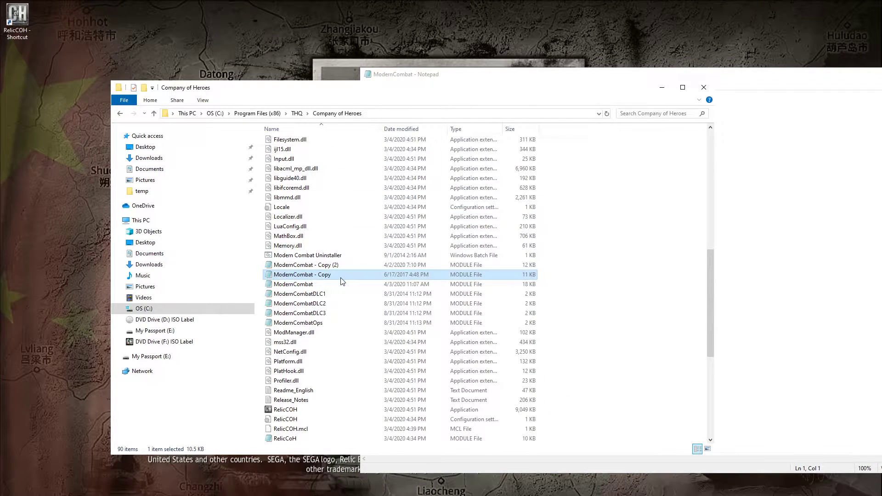
left_click(753, 88)
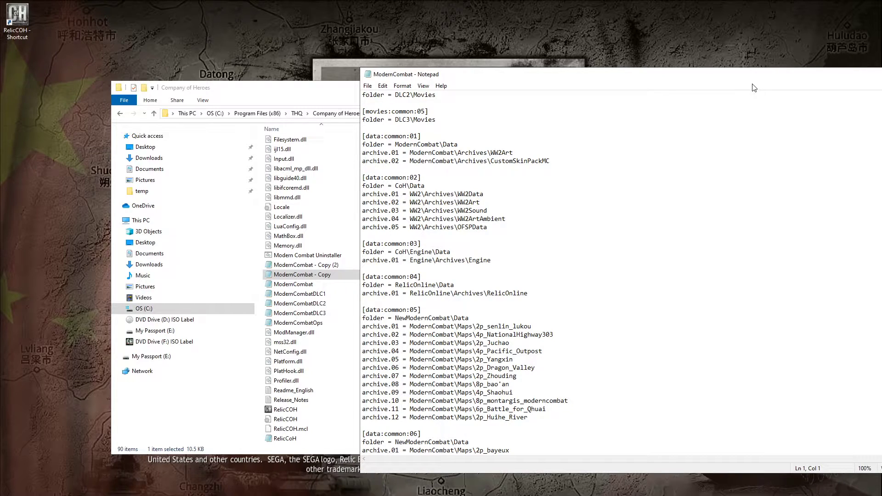
scroll(662, 257, "down", 2)
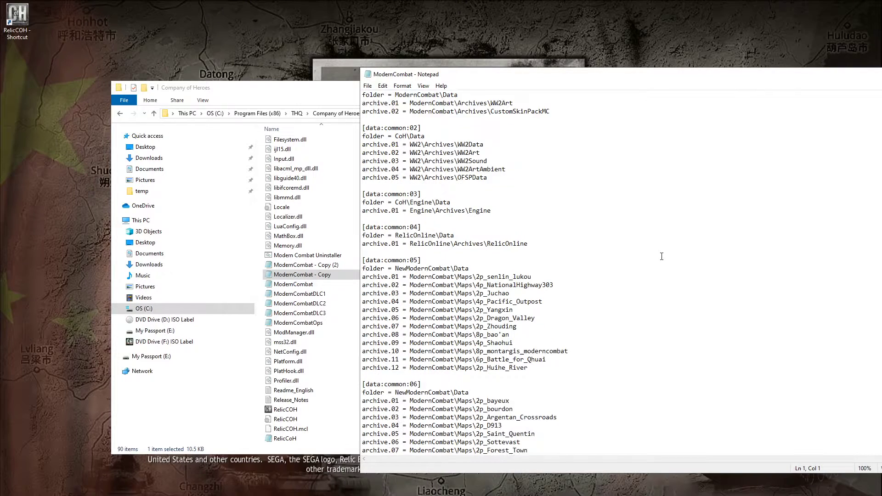
scroll(662, 256, "down", 2)
scroll(662, 257, "down", 2)
scroll(662, 256, "up", 3)
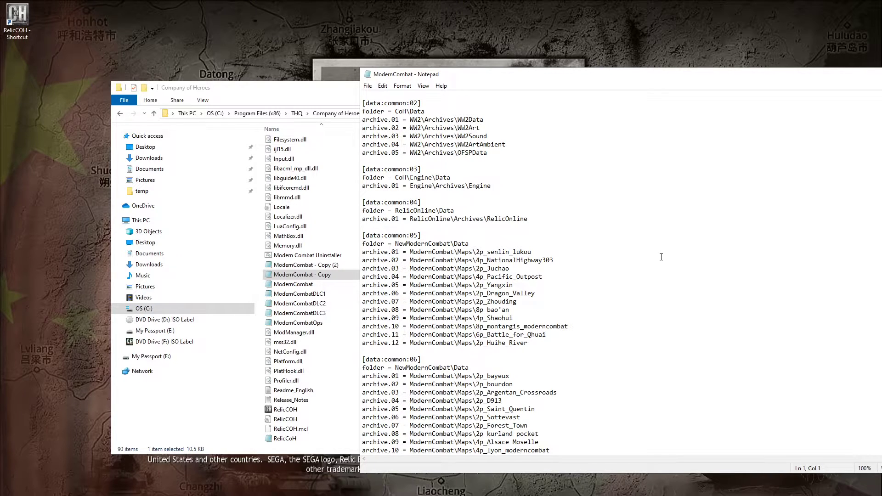
scroll(661, 256, "down", 3)
scroll(660, 256, "down", 2)
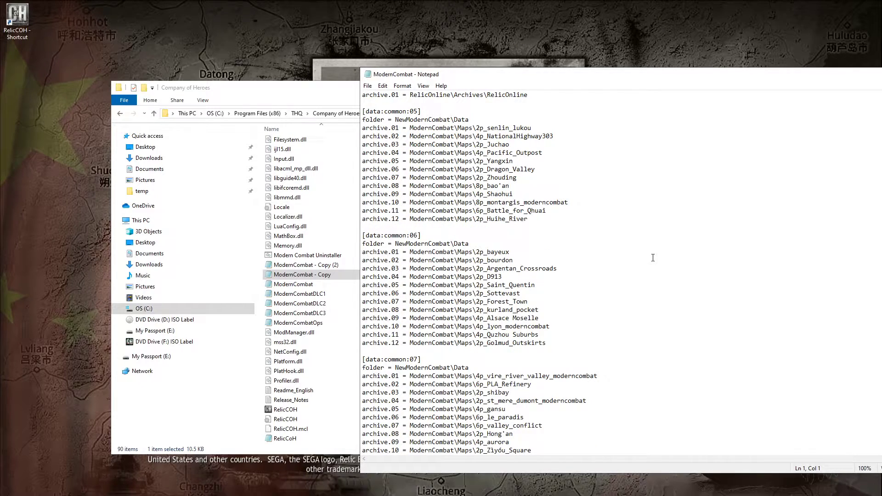
scroll(572, 257, "down", 2)
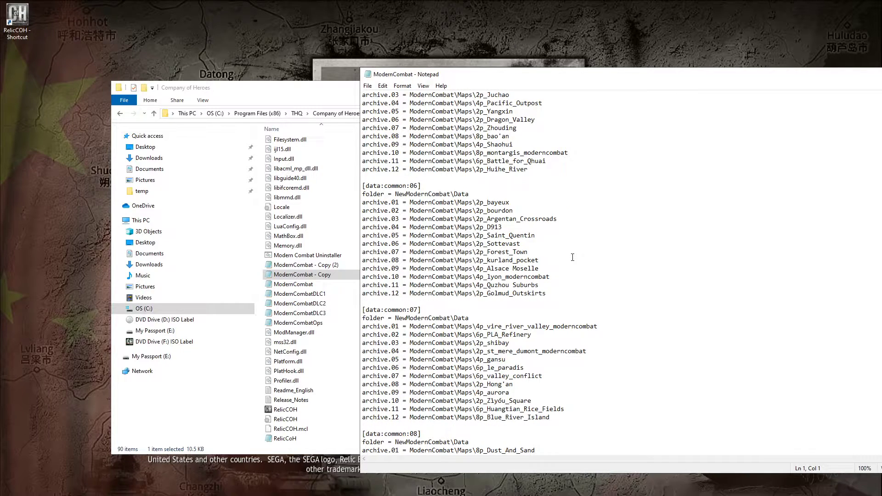
scroll(572, 257, "down", 2)
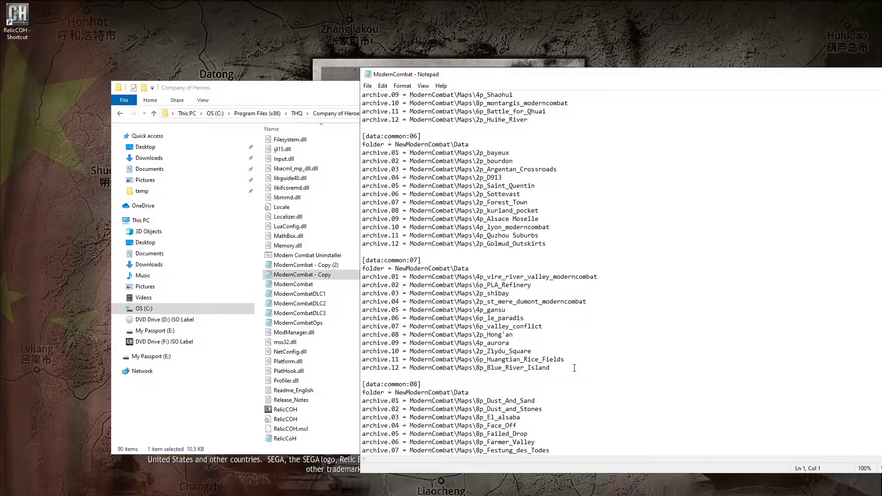
scroll(571, 359, "down", 3)
Copy the [data:common:08] map block and paste it after section 16
left_click(392, 300)
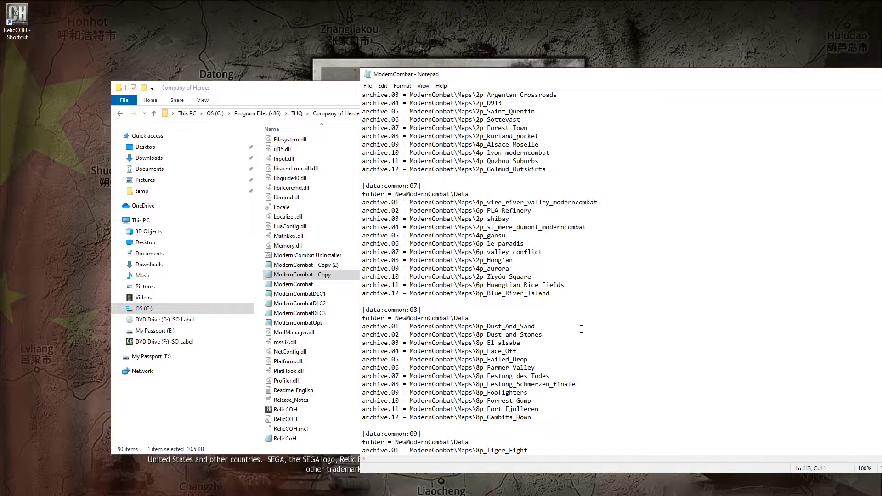
scroll(581, 329, "down", 4)
scroll(581, 329, "down", 1)
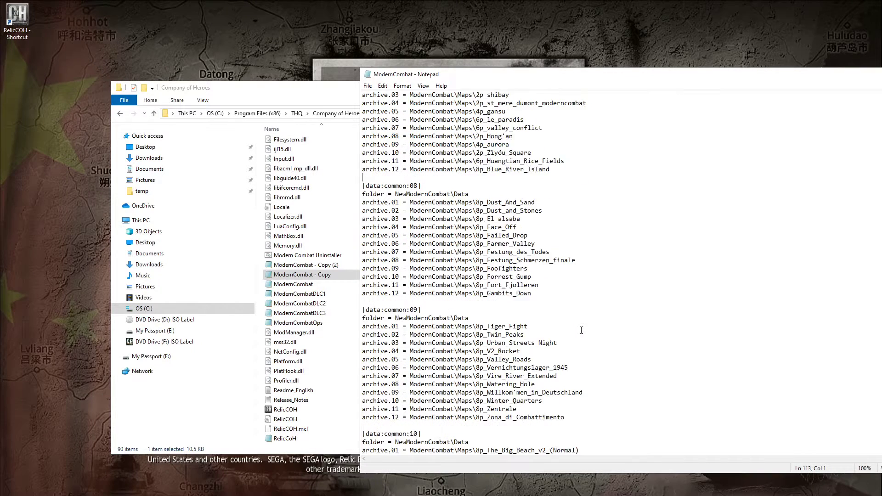
scroll(580, 330, "down", 1)
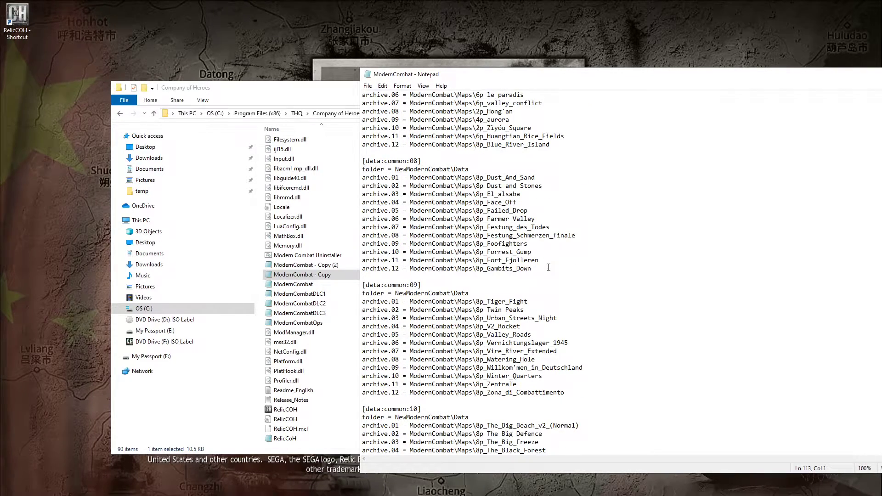
left_click_drag(544, 269, 356, 159)
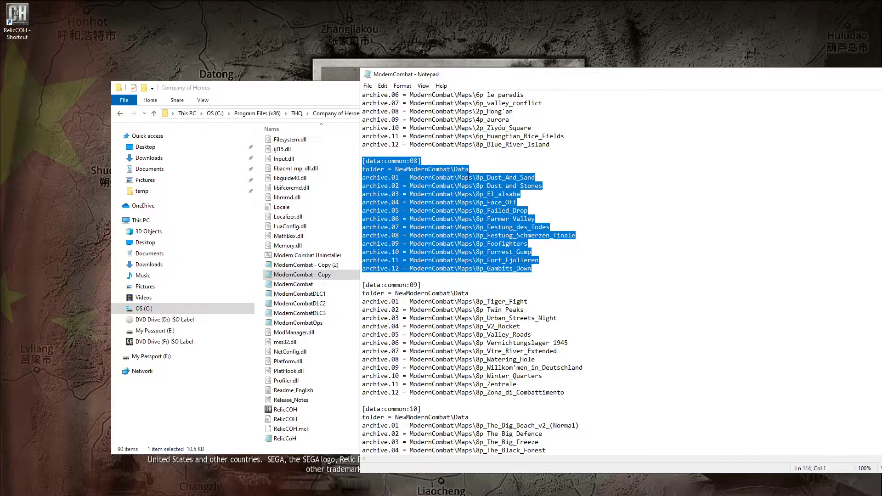
scroll(516, 292, "down", 8)
scroll(517, 293, "down", 4)
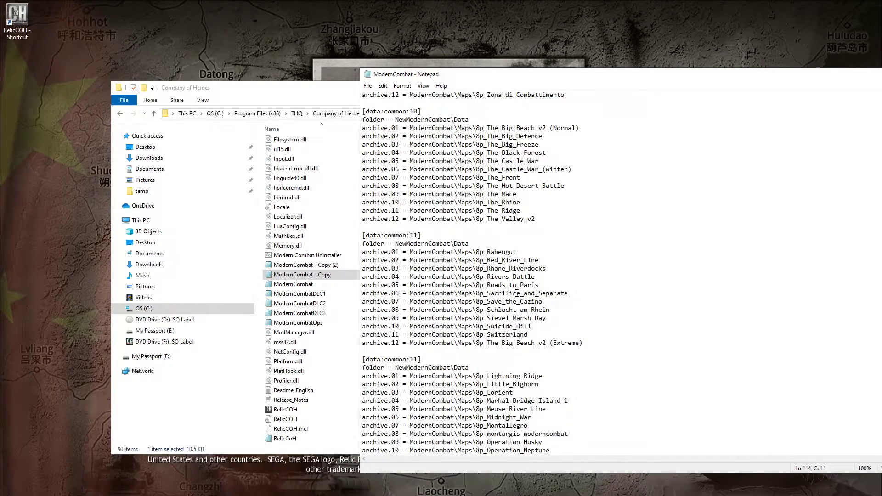
scroll(516, 294, "down", 5)
scroll(516, 293, "down", 5)
scroll(517, 293, "down", 8)
scroll(517, 292, "down", 6)
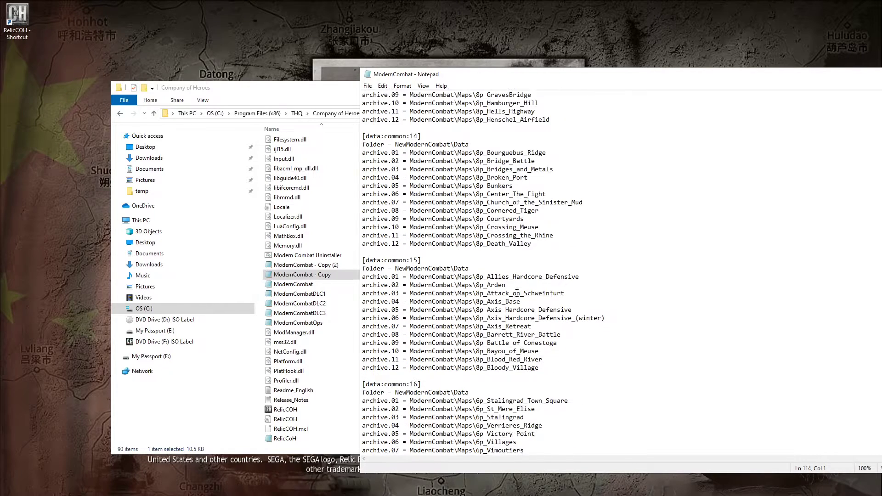
scroll(513, 295, "down", 4)
scroll(509, 298, "down", 4)
left_click(464, 301)
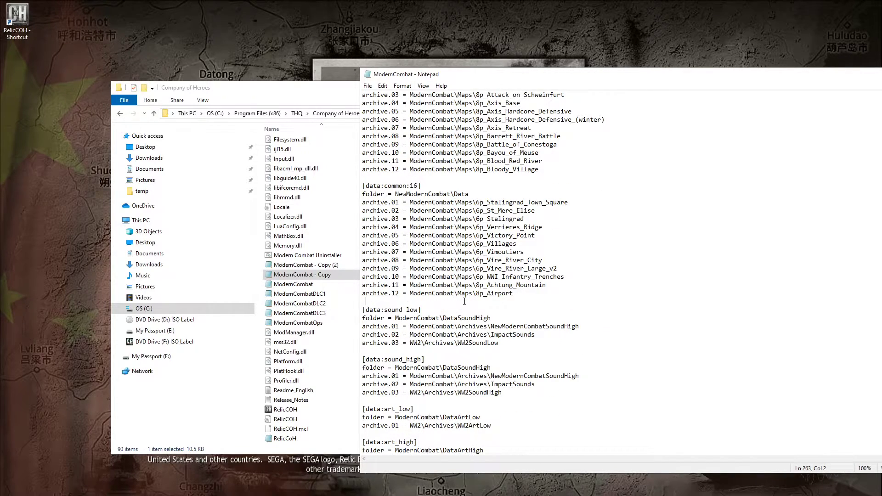
type("[data:common:08] folder = NewModernCombat\\Data archive.01 = ModernCombat\\Maps\\8p_Dust_And_Sand archive.02 = ModernCombat\\Maps\\8p_Dust_and_Stones archive.03 = ModernCombat\\Maps\\8p_El_alsaba archive.04 = ModernCombat\\Maps\\8p_Face_Off archive.05 = ModernCombat\\Maps\\8p_Failed_Drop archive.06 = ModernCombat\\Maps\\8p_Farmer_Valley archive.07 = ModernCombat\\Maps\\8p_Festung_des_Todes archive.08 = ModernCombat\\Maps\\8p_Festung_Schmerzen_finale archive.09 = ModernCombat\\Maps\\8p_Foofighters archive.10 = ModernCombat\\Maps\\8p_Forrest_Gump archive.11 = ModernCombat\\Maps\\8p_Fort_Fjolleren archive.12 = ModernCombat\\Maps\\8p_Gambits_Down")
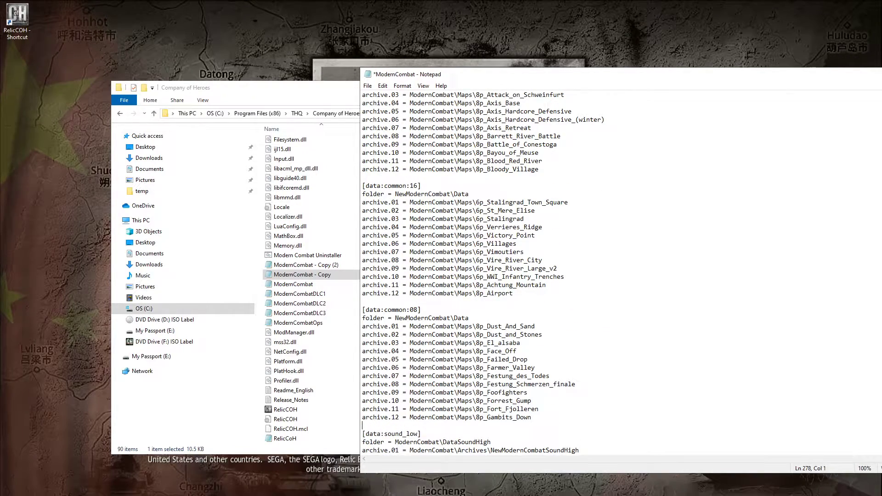
Renumber the pasted block's header from 08 to 17
left_click(419, 310)
key("BackSpace")
key("BackSpace")
type("17")
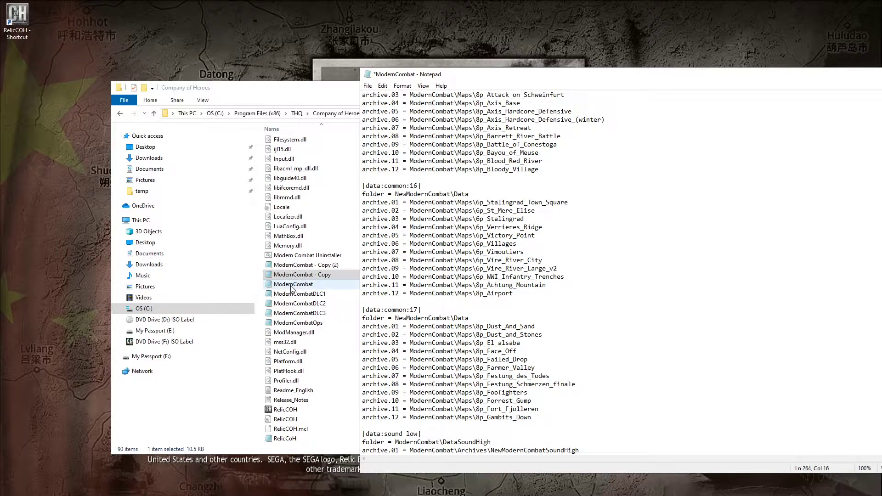
left_click(260, 98)
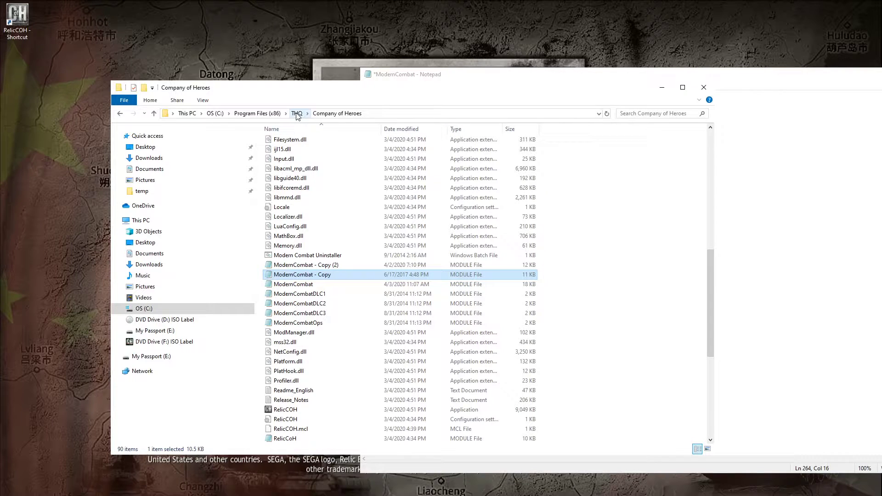
scroll(313, 271, "up", 5)
scroll(313, 271, "up", 5)
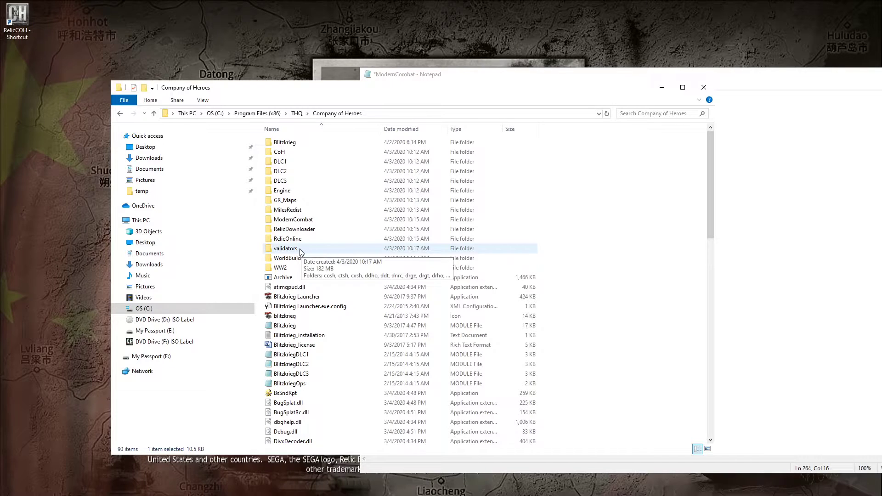
Browse into ModernCombat\Maps and grab the name of 6p_The_Seelow_Heights.sga via rename
double_click(310, 222)
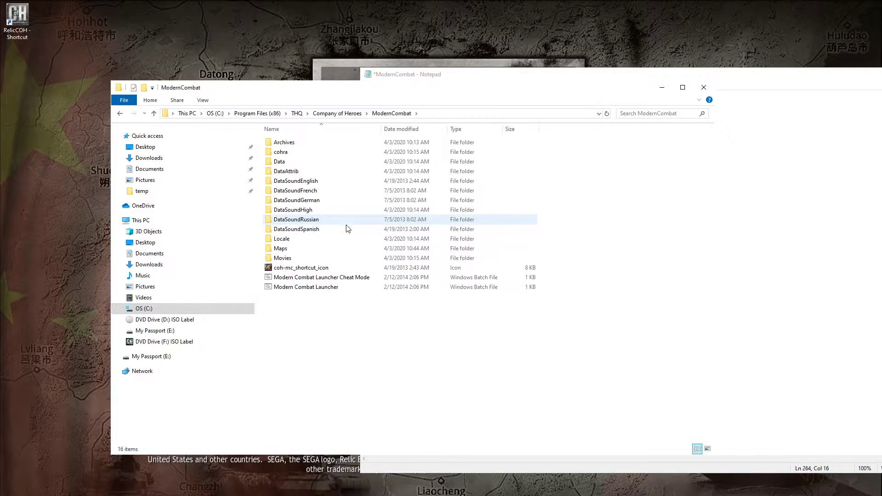
double_click(305, 250)
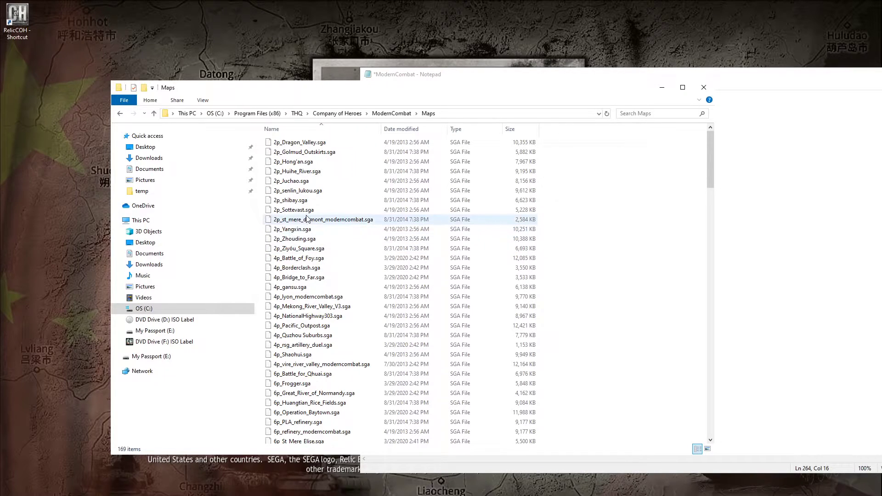
mouse_move(298, 258)
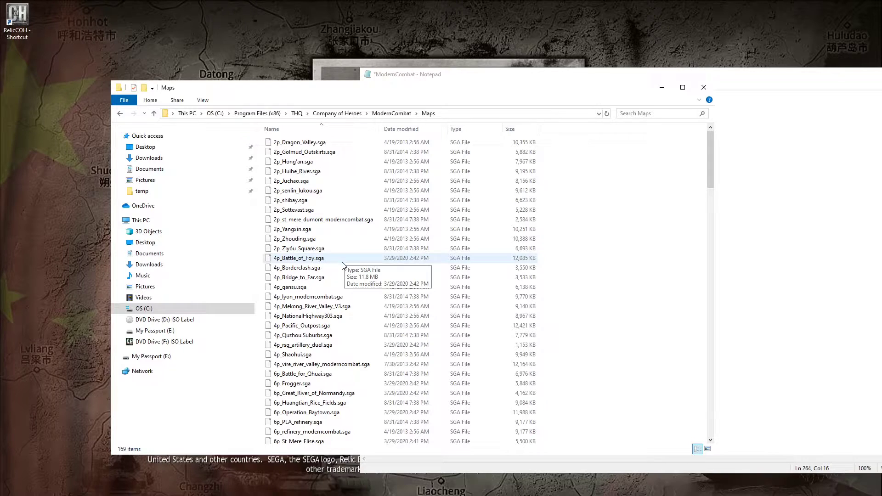
scroll(347, 315, "down", 2)
scroll(347, 315, "down", 1)
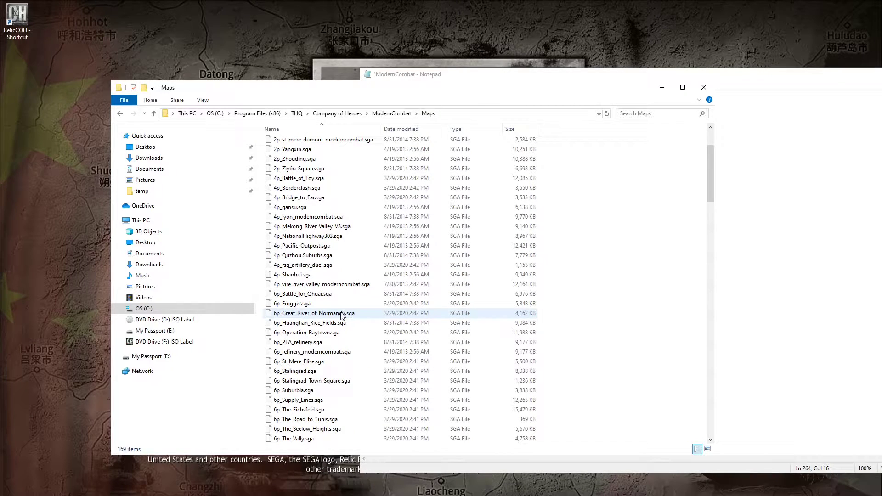
scroll(341, 316, "down", 2)
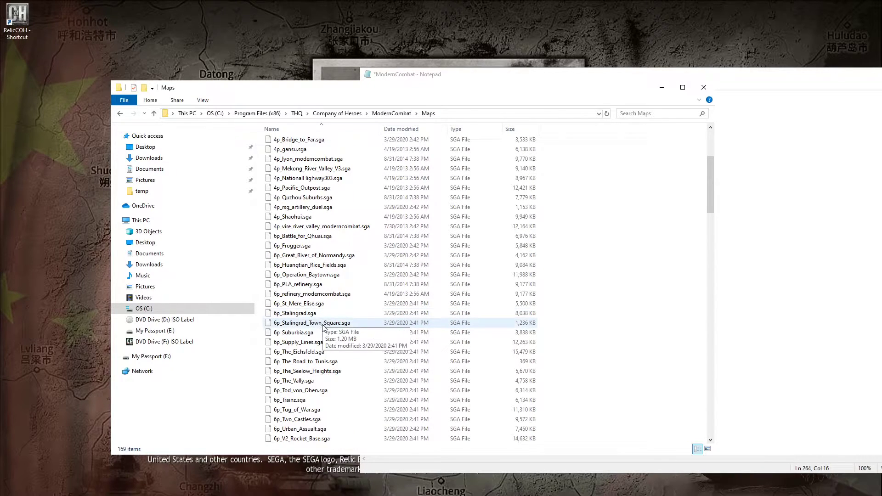
scroll(322, 327, "down", 1)
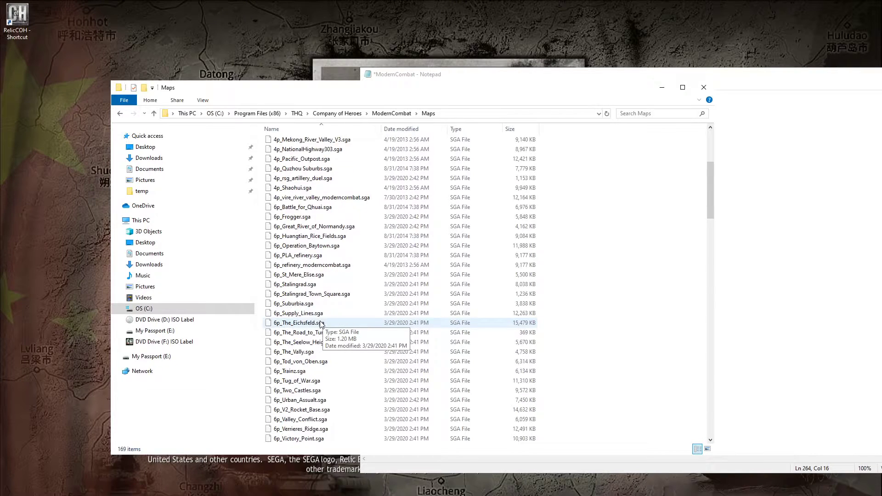
scroll(330, 330, "down", 1)
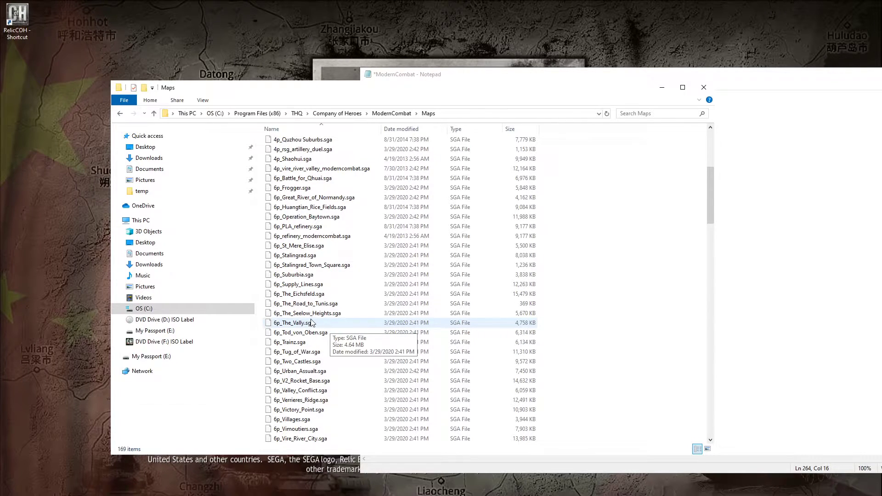
left_click(312, 316)
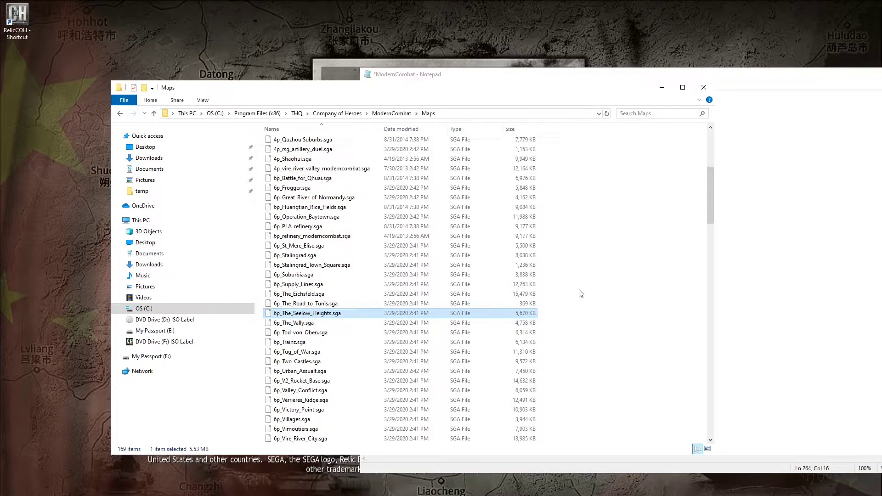
key("F2")
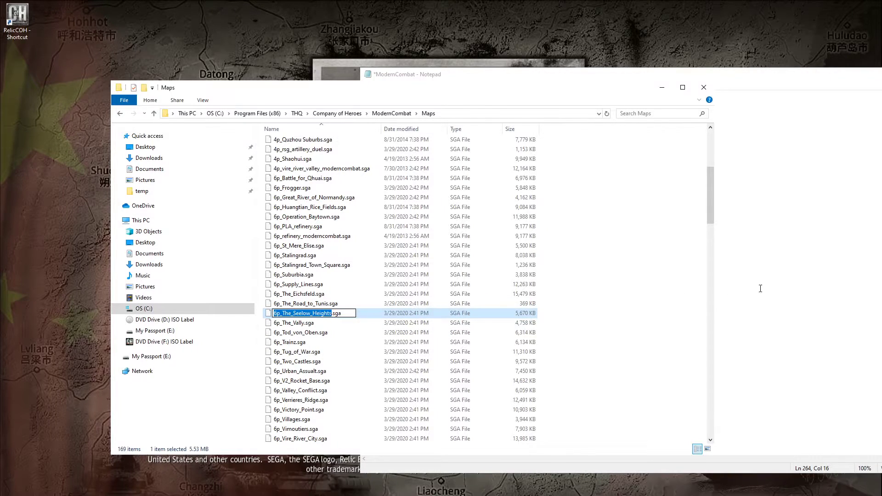
Trim section 17 to one archive entry and replace 8p_Dust_And_Sand with 6p_The_Seelow_Heights
left_click(760, 287)
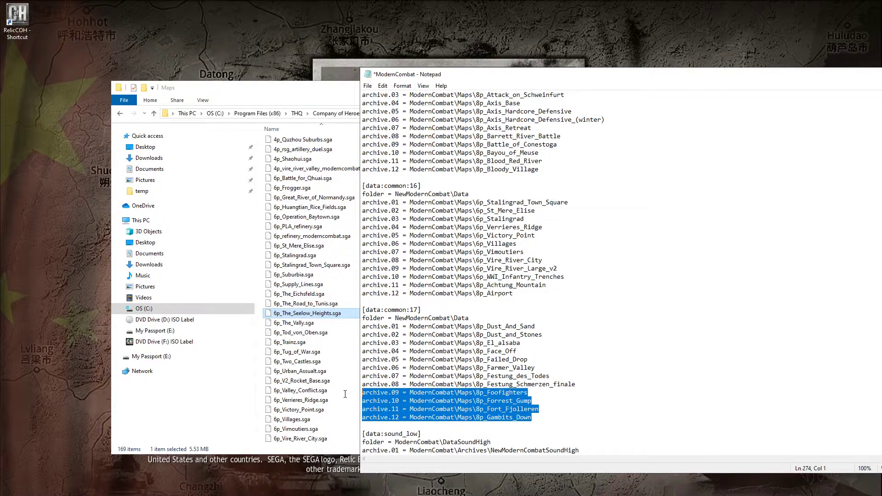
left_click_drag(539, 420, 268, 333)
key("Delete")
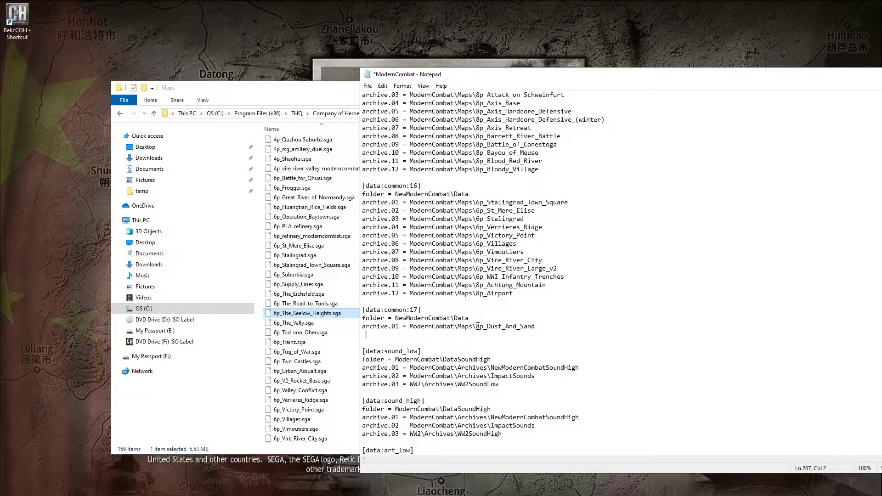
left_click_drag(475, 327, 535, 328)
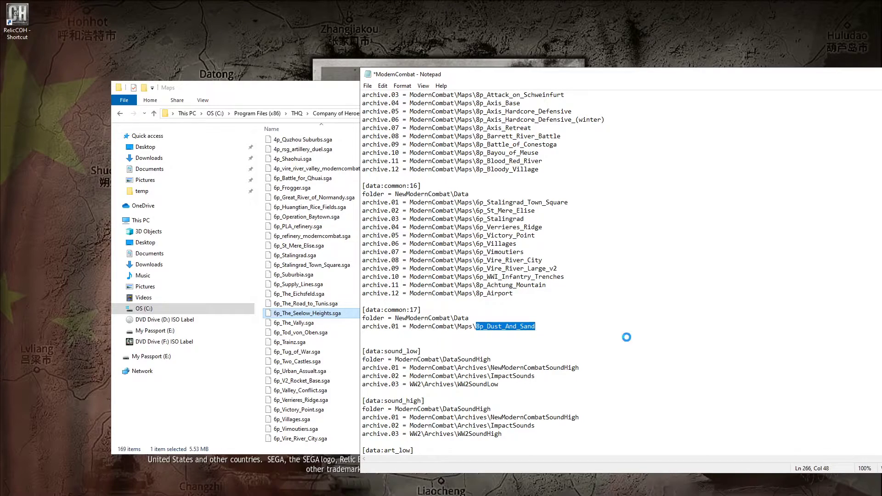
type("6p_The_Seelow_Heights")
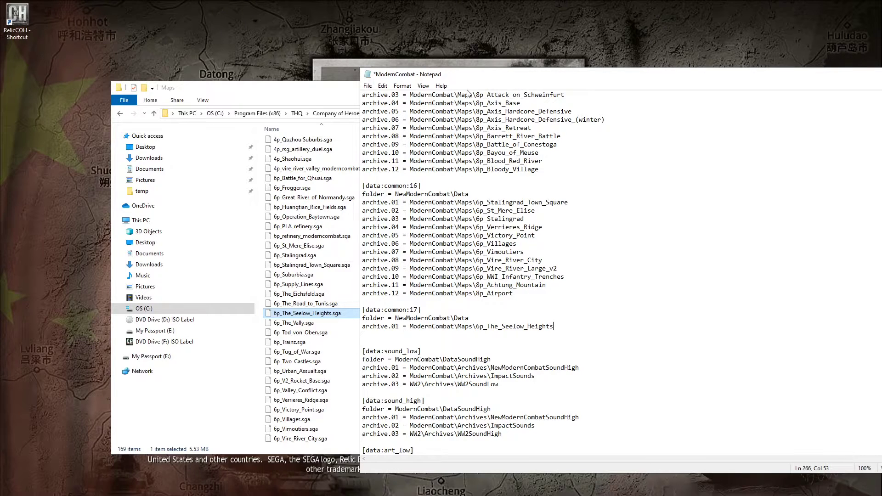
Save the edited module file and move Notepad aside
left_click(371, 87)
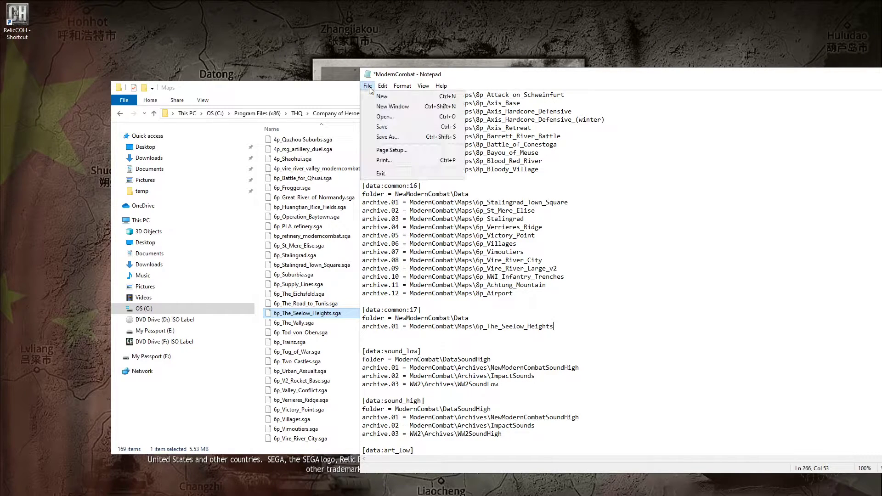
left_click(381, 127)
left_click_drag(578, 85, 285, 46)
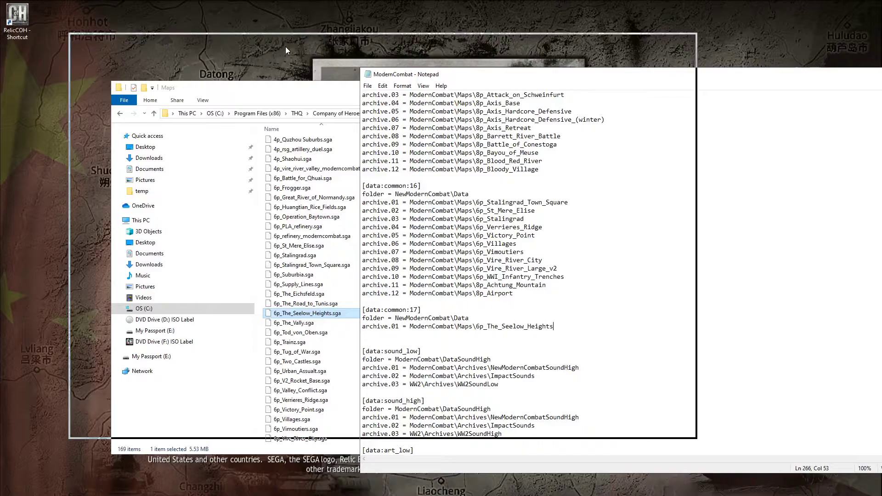
Close Notepad and bring up the RelicCOH shortcut's Properties
left_click(688, 39)
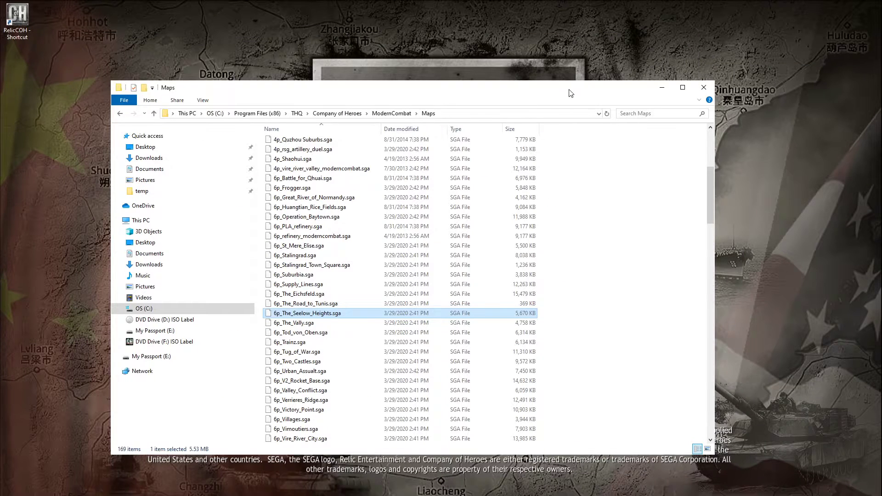
left_click_drag(569, 92, 597, 108)
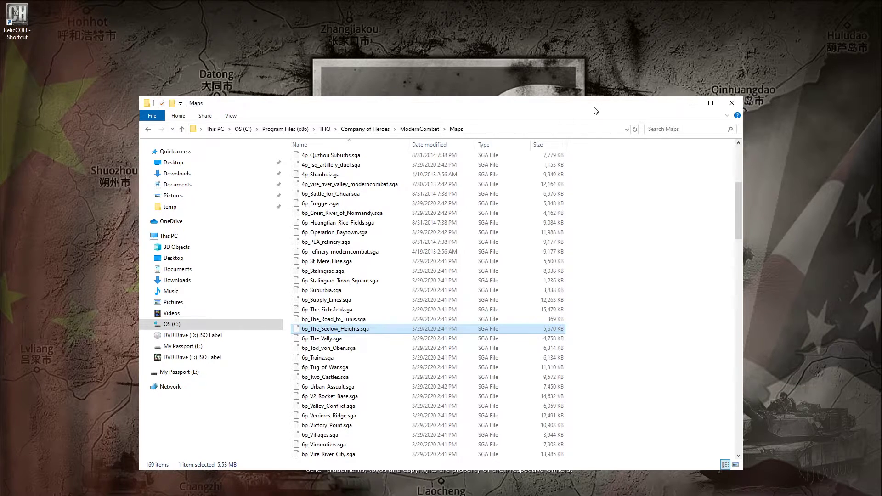
right_click(22, 20)
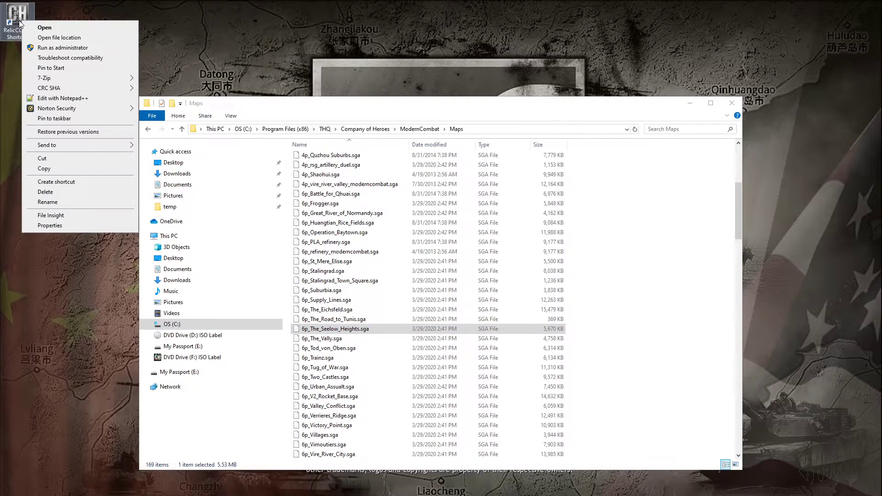
left_click(54, 227)
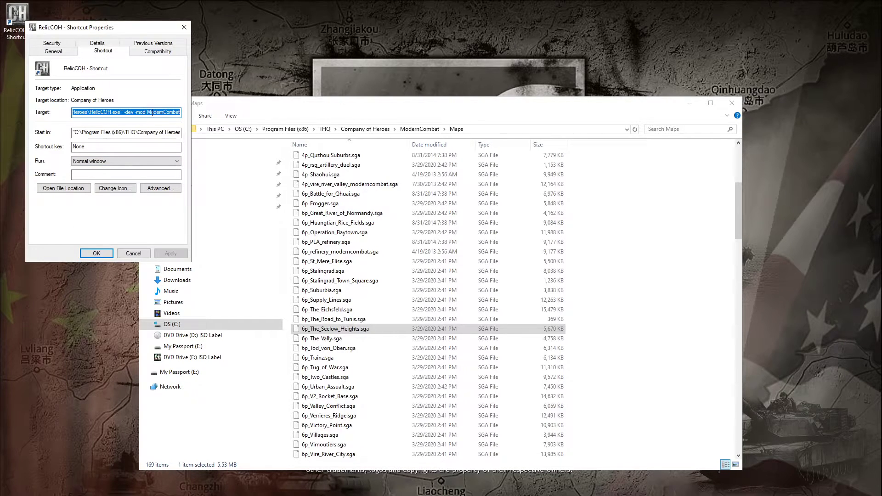
Set the shortcut Target to include -dev -mod ModernCombat and confirm with OK
left_click(136, 111)
left_click_drag(123, 113, 135, 113)
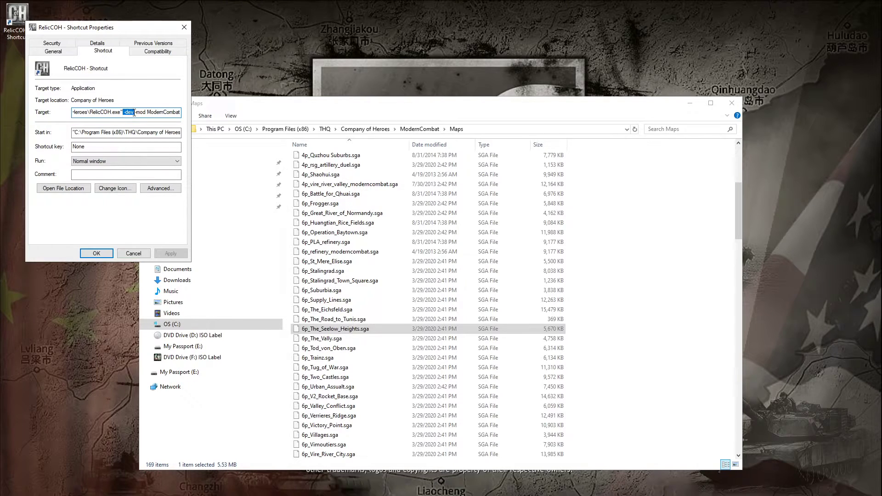
left_click(142, 113)
left_click(97, 255)
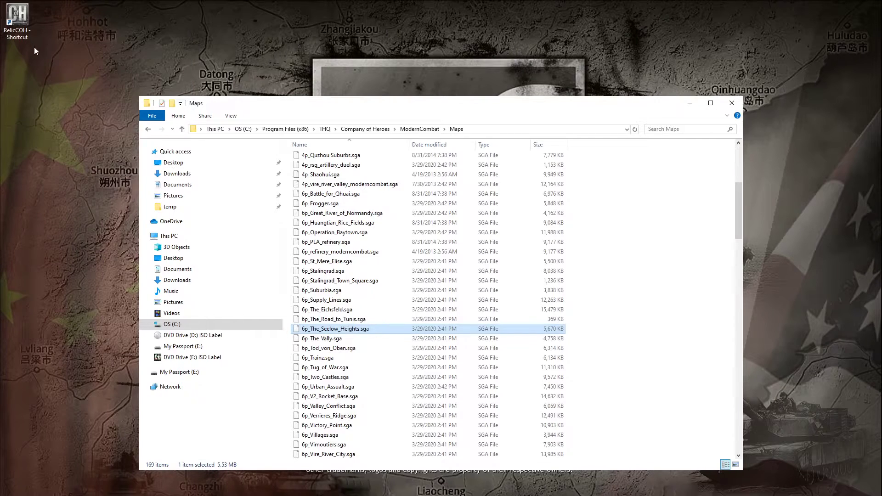
Launch Company of Heroes from the RelicCOH desktop shortcut
double_click(27, 26)
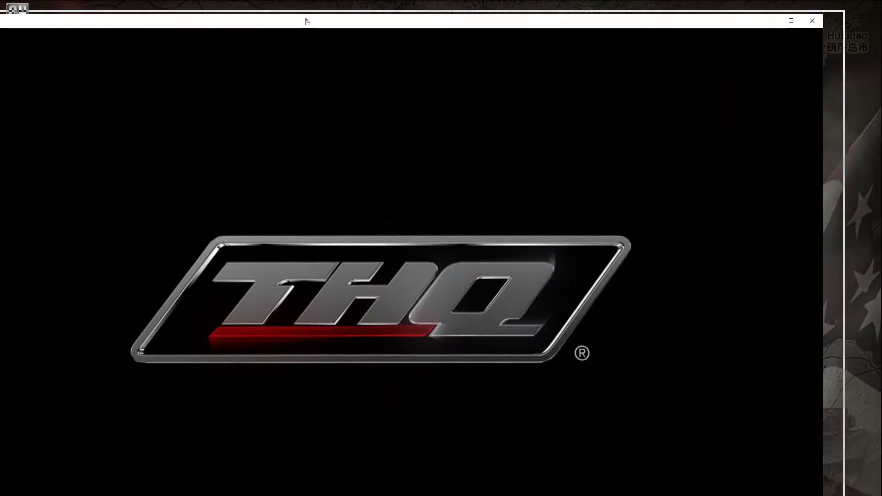
Reposition the game window while the intros and disc prompt load
mouse_move(307, 22)
left_mouse_down()
mouse_move(347, 10)
mouse_move(336, 10)
left_mouse_up()
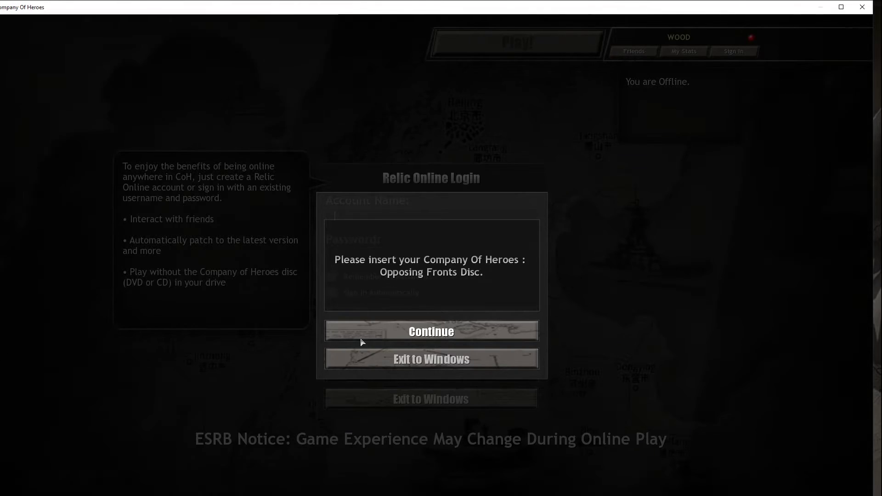
Continue past the disc prompt into a SKIRMISH game setup and view the available maps
left_click(361, 338)
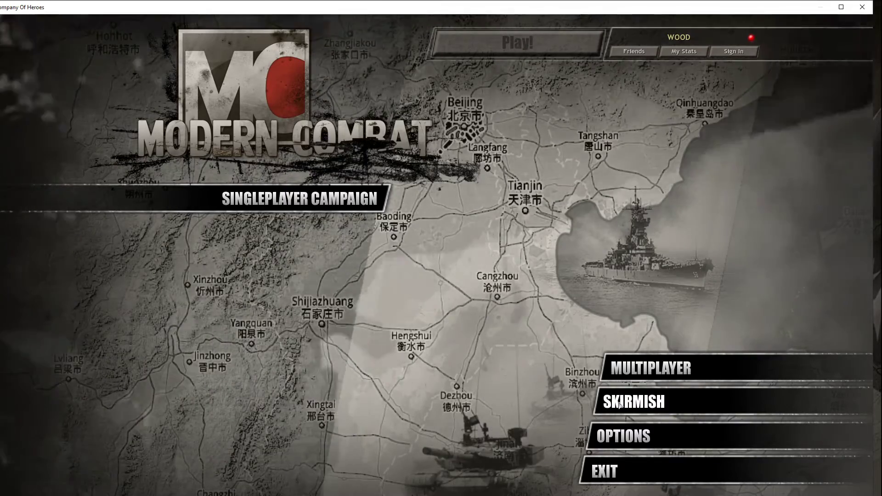
left_click(620, 404)
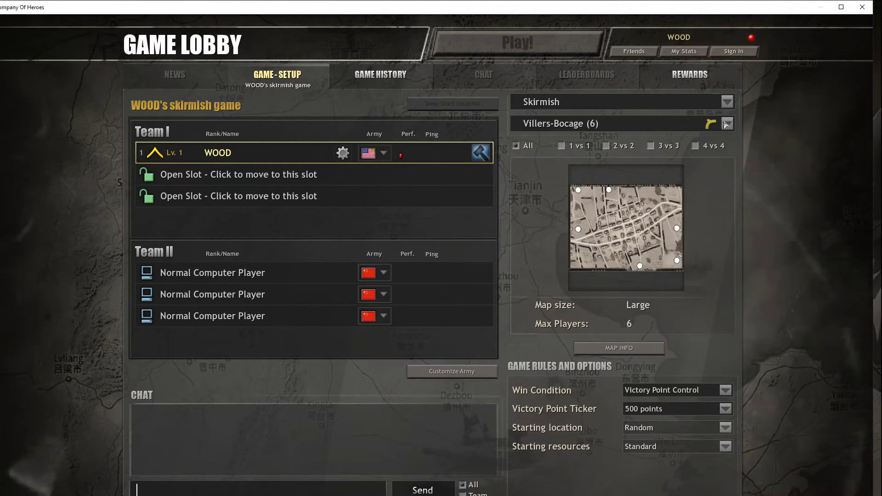
left_click(727, 123)
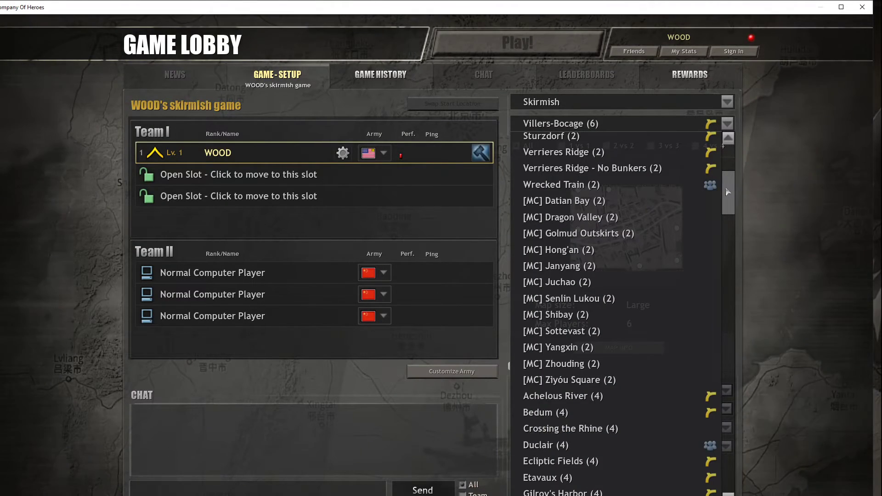
left_click_drag(727, 191, 727, 343)
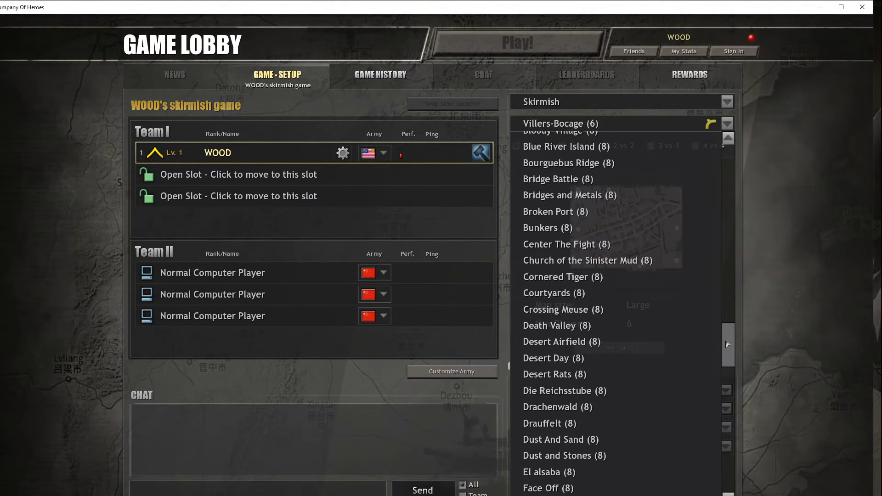
left_click_drag(727, 344, 724, 312)
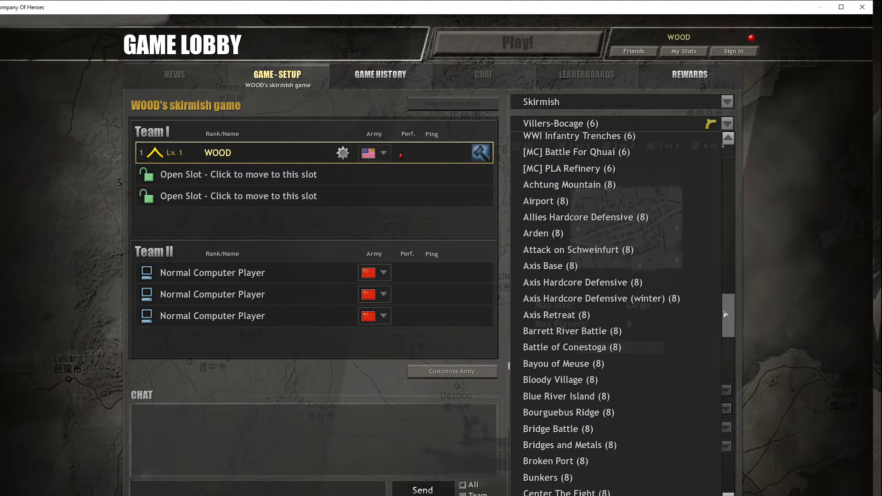
Choose The Seelow Heights (6) as the skirmish map
left_click(371, 433)
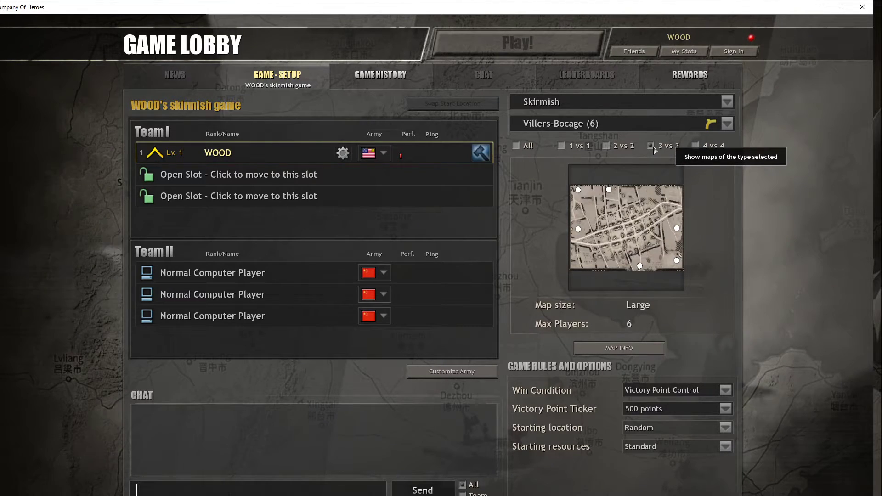
left_click(727, 126)
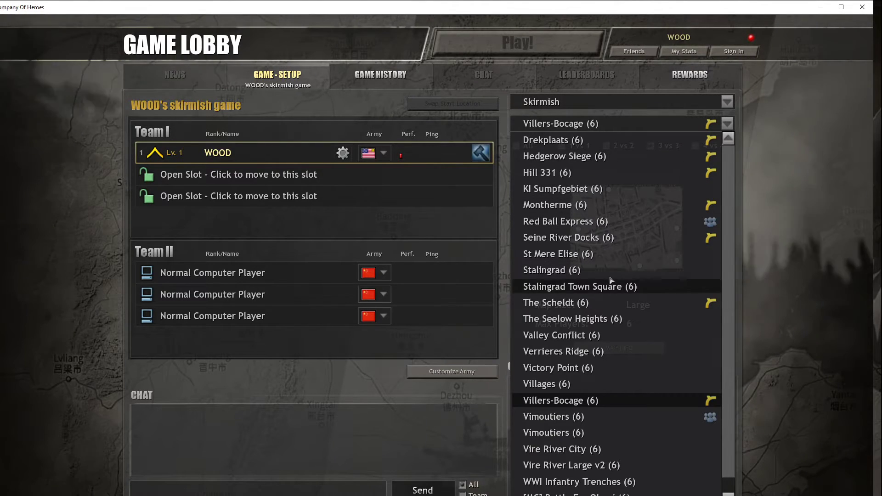
left_click(593, 320)
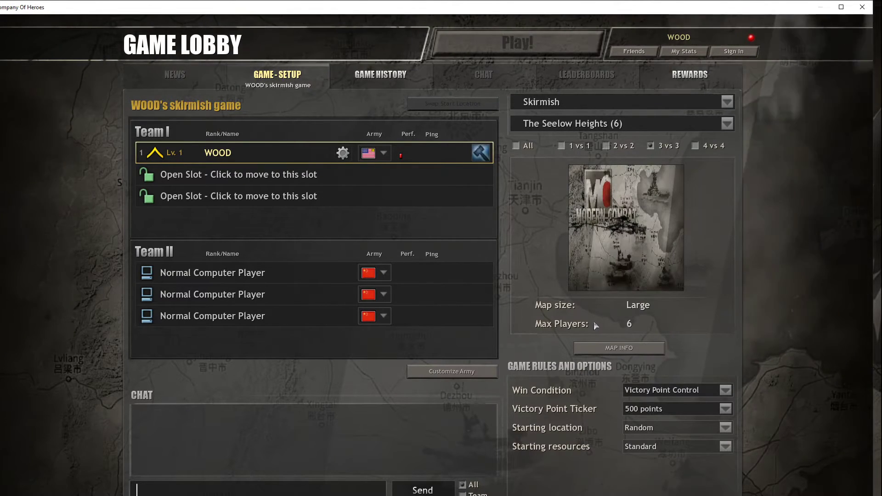
Set win condition Annihilate (No Pop Cap), fixed starting locations and high starting resources
left_click(663, 390)
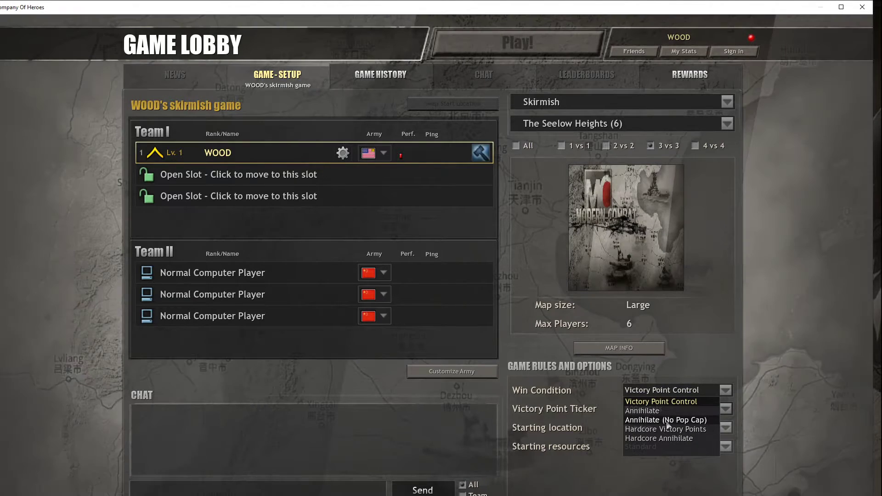
left_click(667, 421)
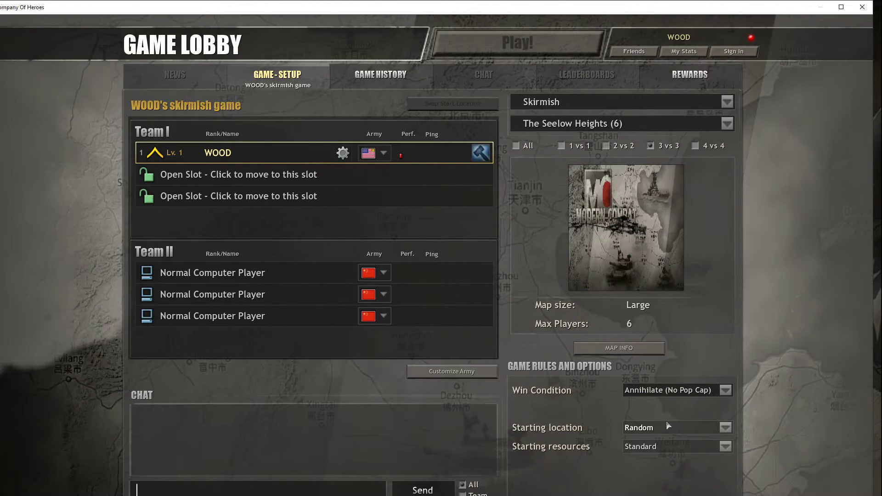
left_click(662, 429)
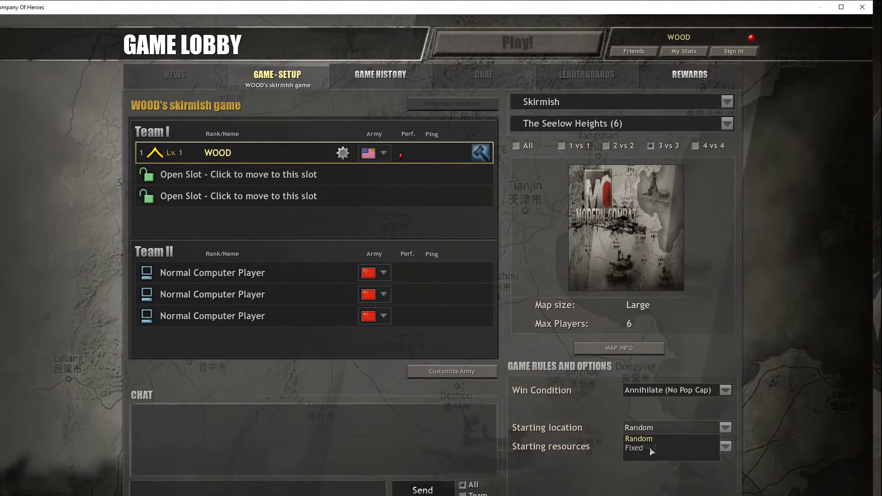
left_click(650, 448)
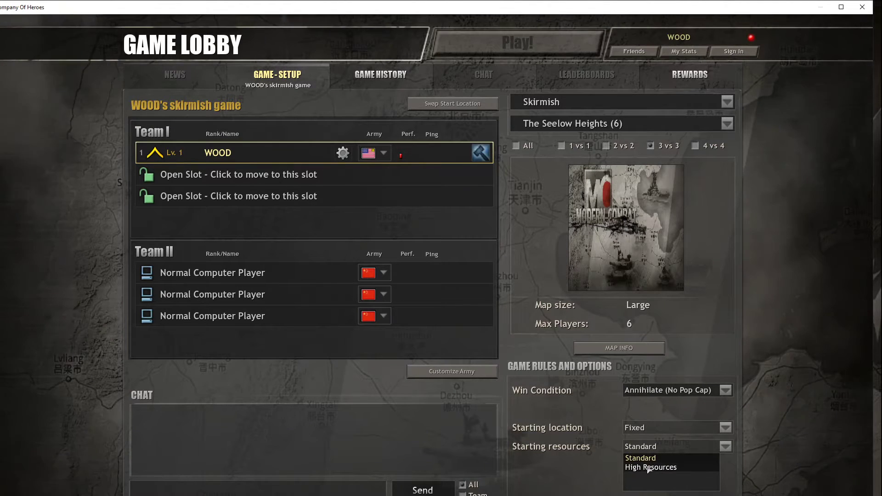
left_click(648, 468)
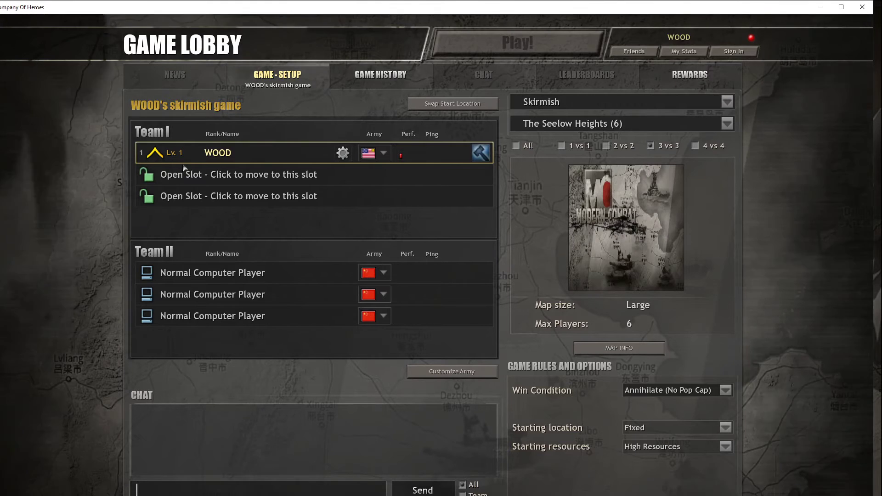
Fill the three Team II slots with Expert Computer opponents
left_click(203, 274)
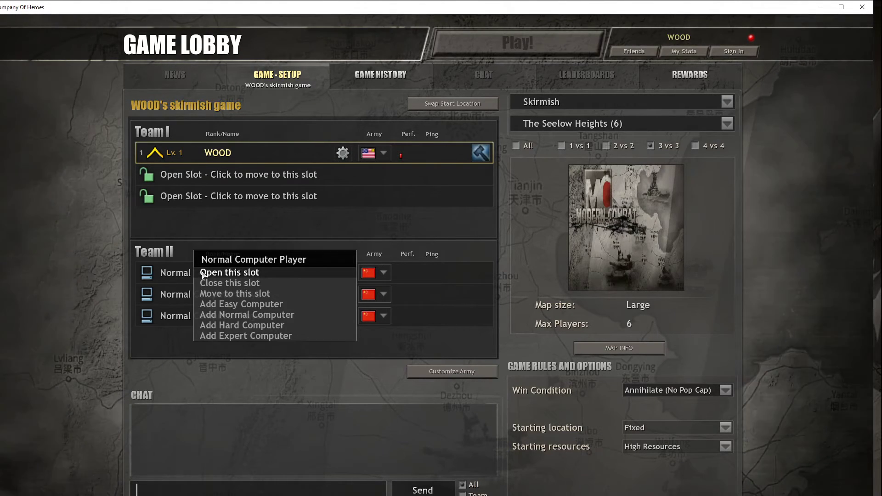
left_click(214, 335)
left_click(191, 295)
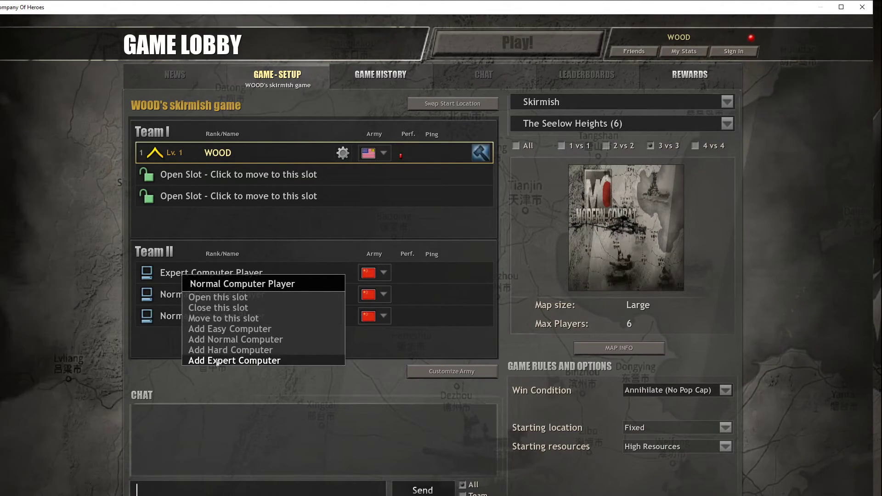
left_click(214, 358)
left_click(195, 323)
left_click(222, 379)
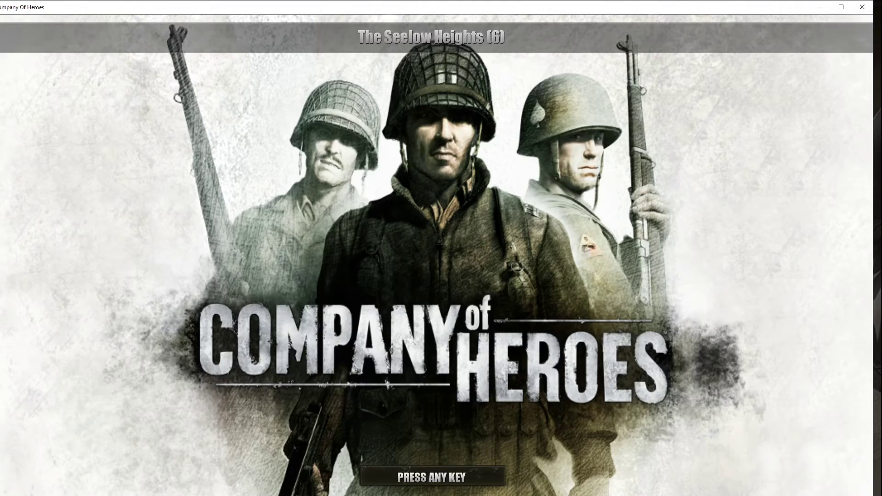
Start the loaded Seelow Heights match from the title screen
left_click(410, 484)
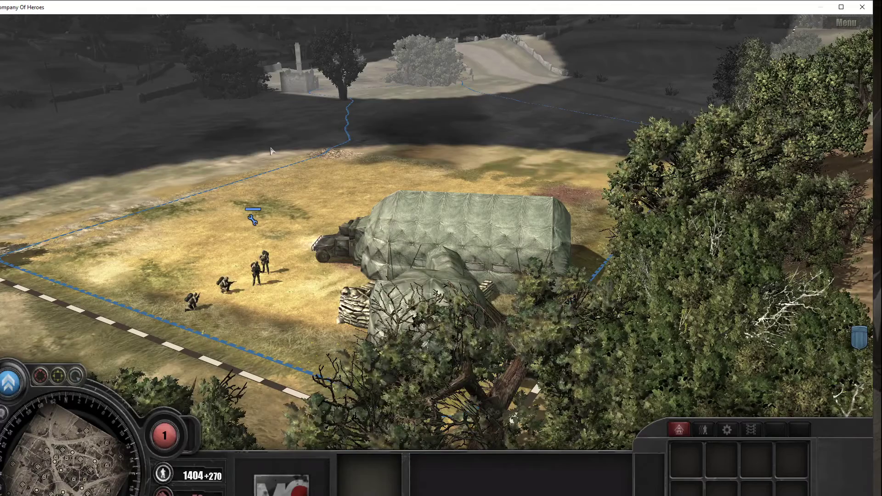
Run the FOW_RevealAll console command to lift the fog of war, then close the console
key("ctrl+shift+grave")
type("W_Re")
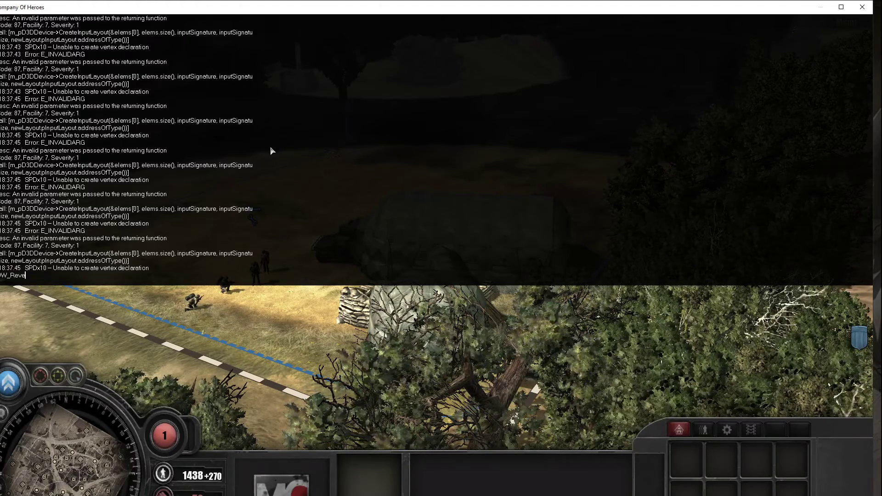
type("vealAll")
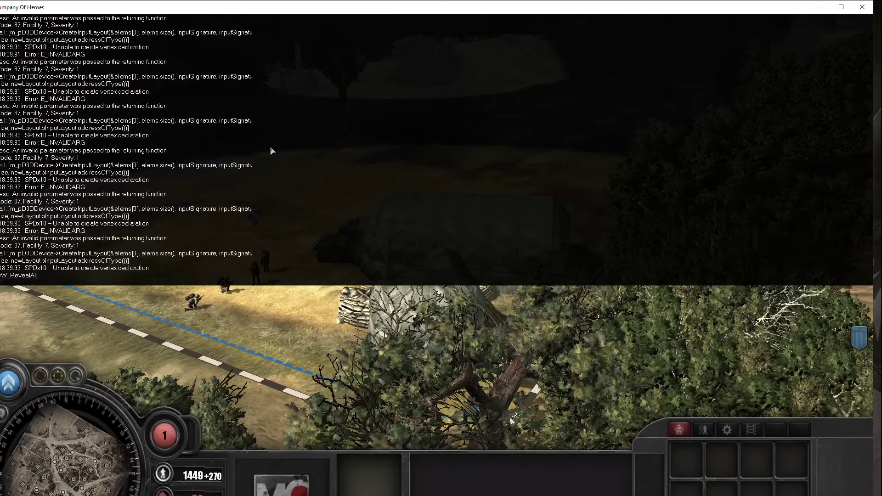
key("Return")
key("ctrl+shift+grave")
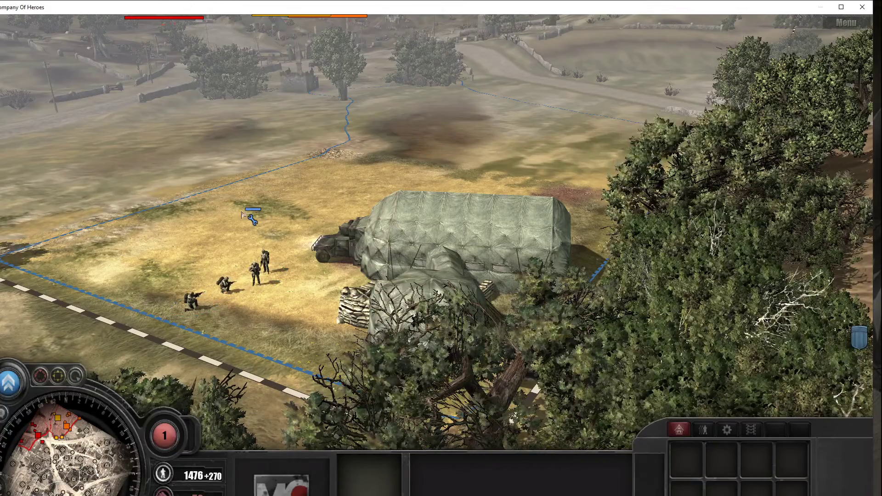
Move the Combat Engineers beside the Headquarters and queue another Combat Engineers squad there
left_click(253, 219)
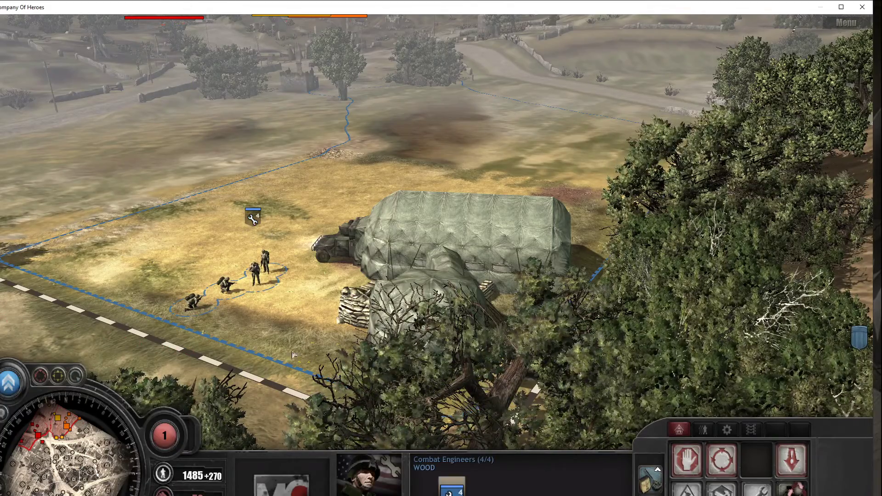
right_click(311, 200)
left_click(455, 221)
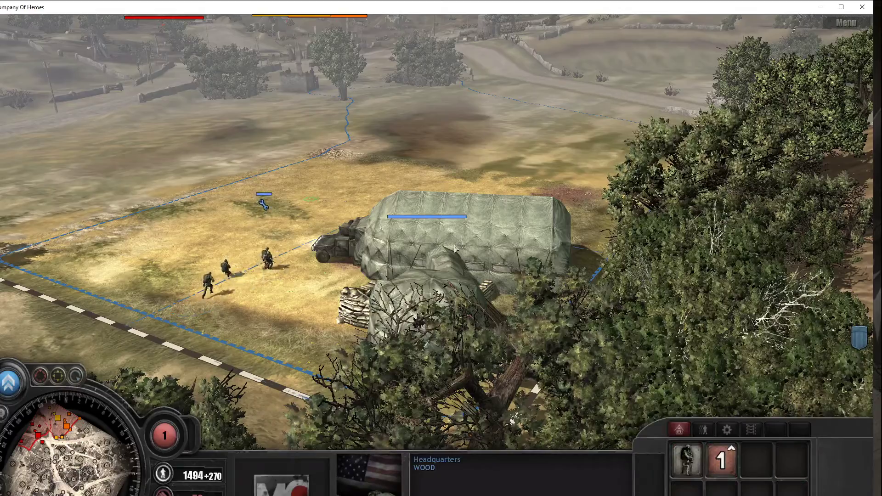
left_click(686, 466)
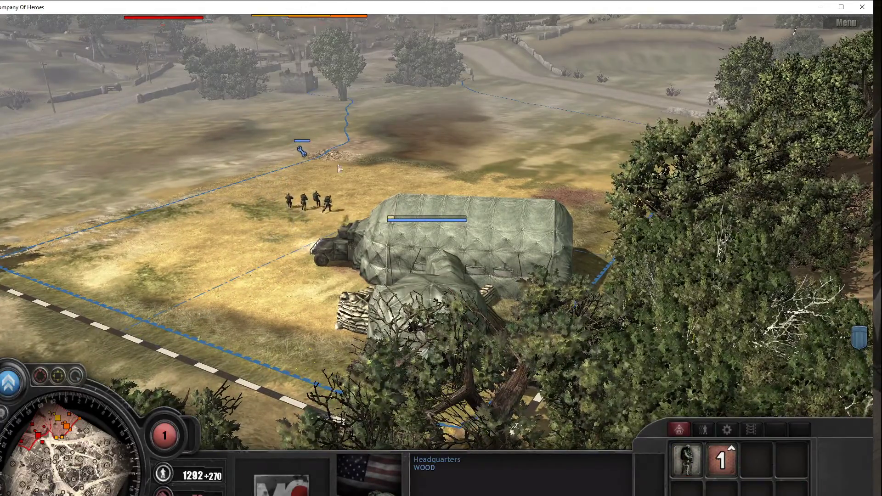
scroll(341, 213, "up", 3)
scroll(341, 213, "down", 2)
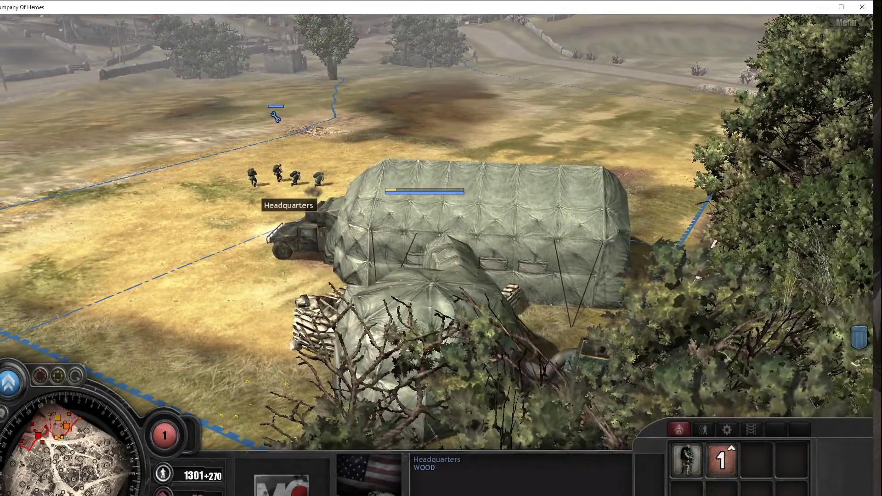
scroll(341, 213, "up", 2)
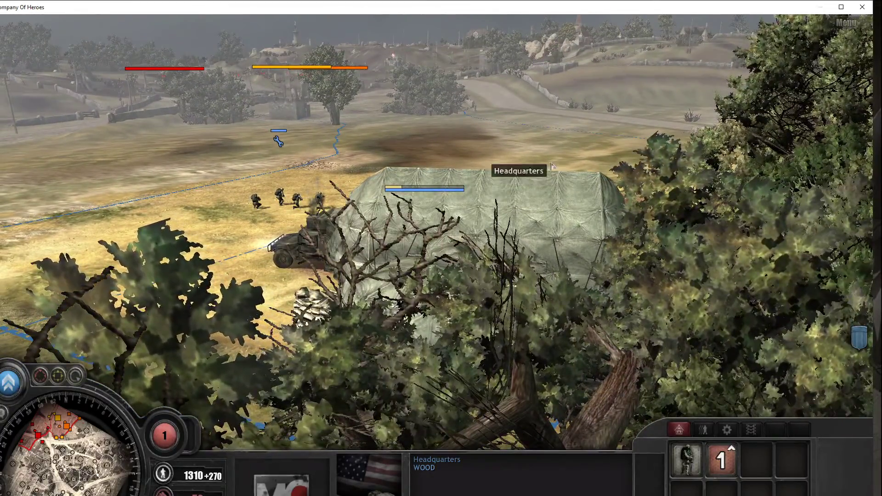